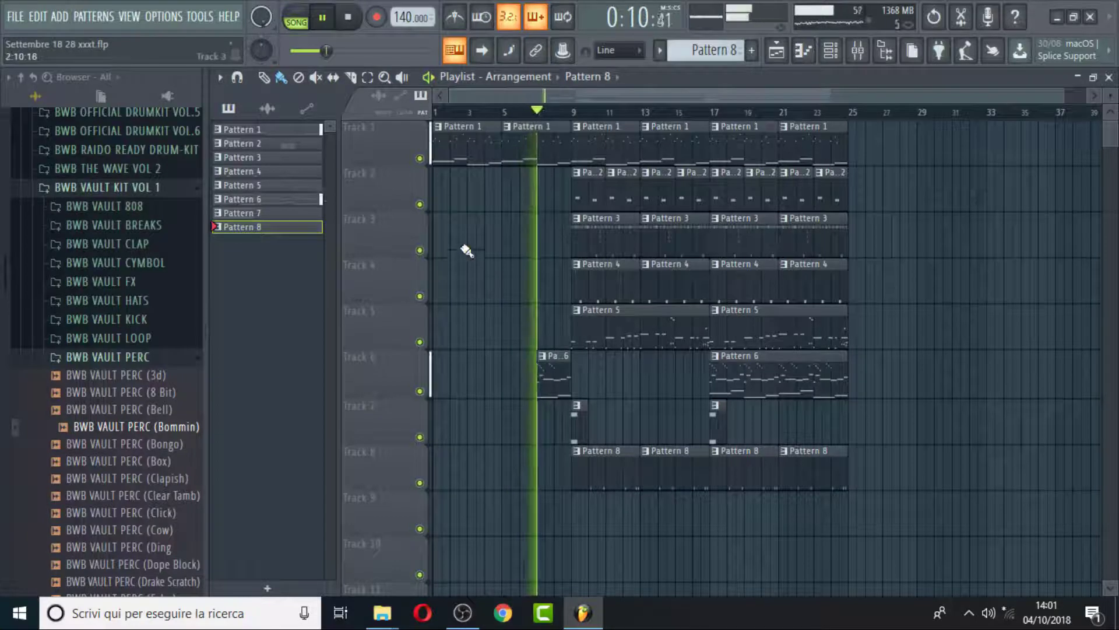
Open Pattern 1's Omnisphere notes in the piano roll and play them through to review the melody
key(space)
double_click(468, 152)
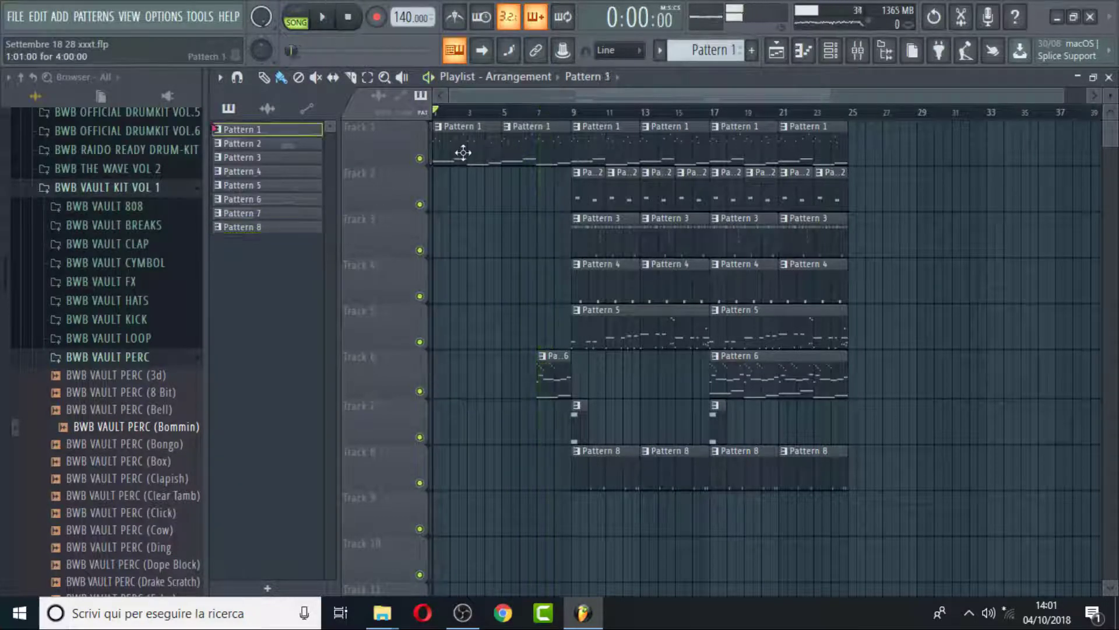
drag(387, 103, 285, 103)
scroll(434, 268, up, 4)
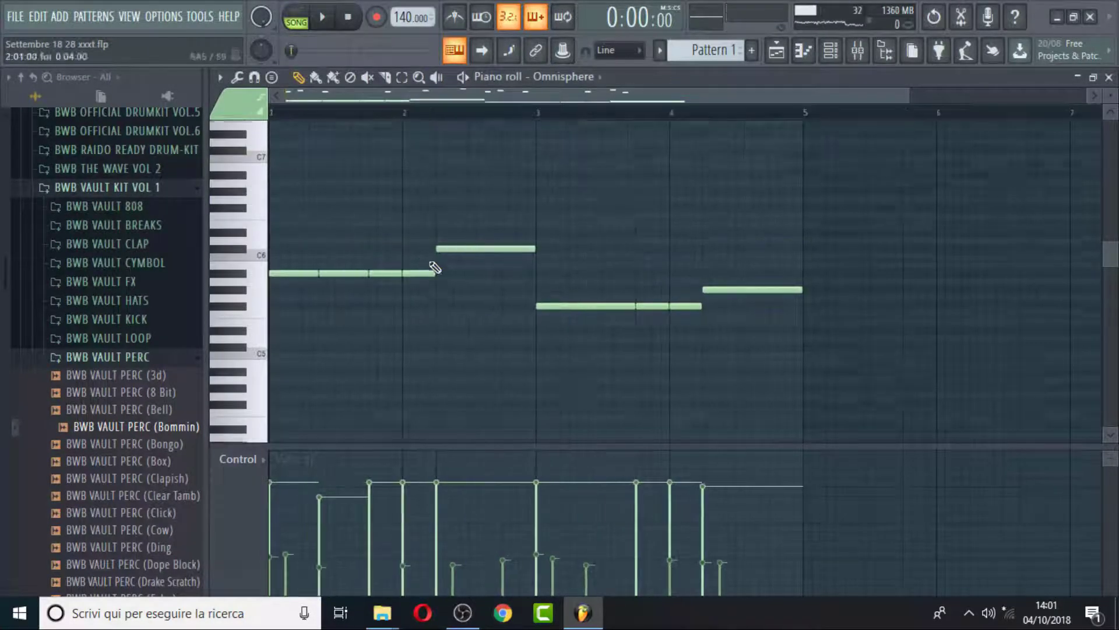
key(space)
scroll(396, 178, up, 1)
scroll(676, 176, up, 2)
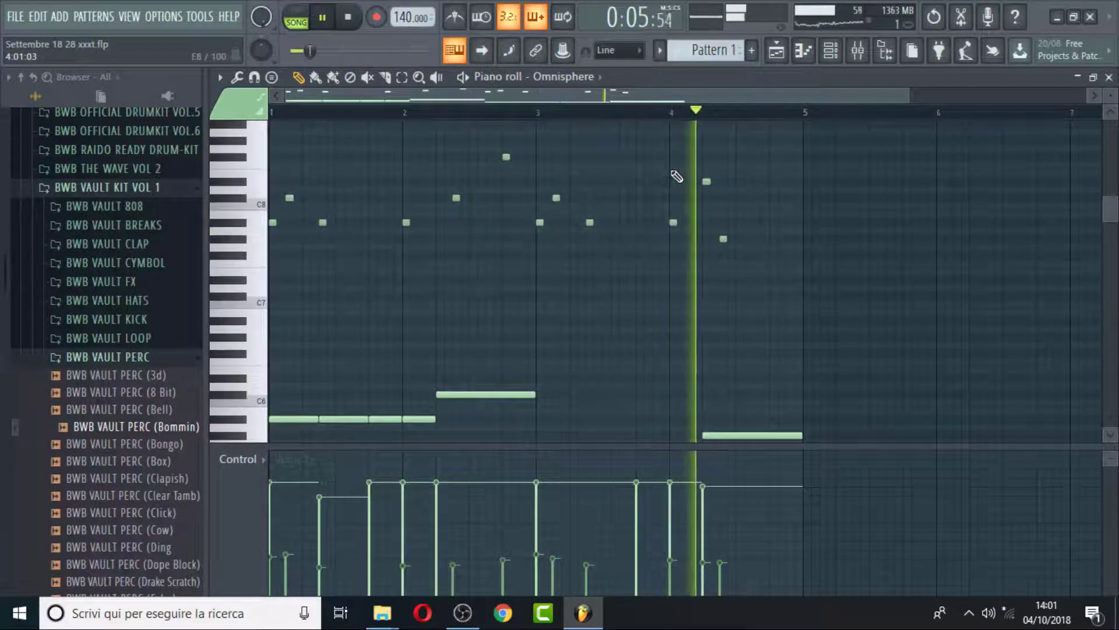
key(space)
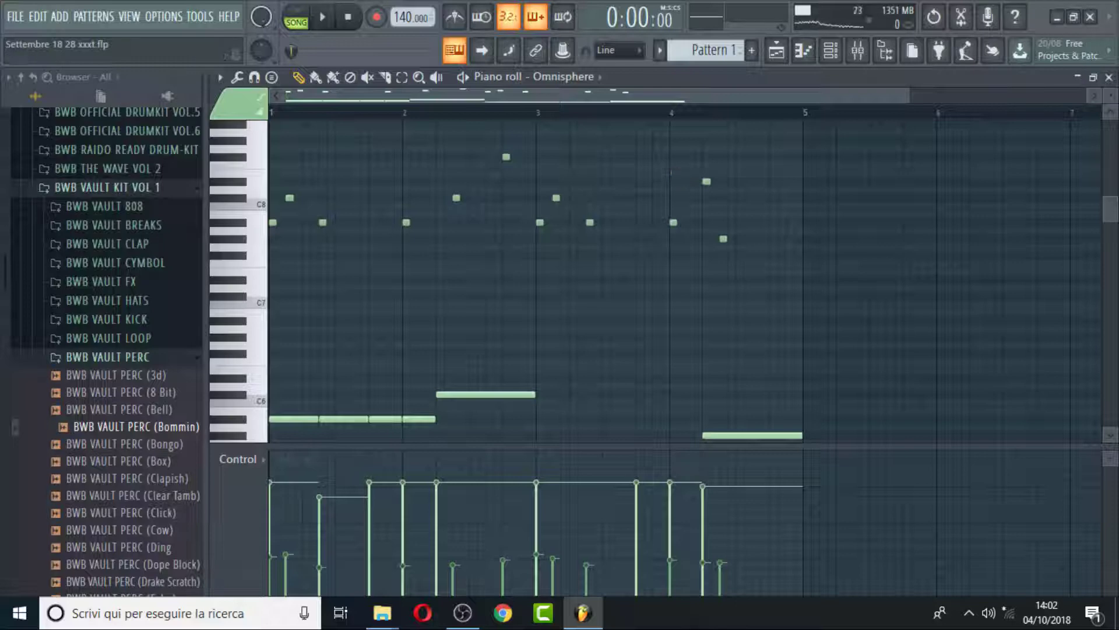
Open the Pattern 6 clip from Track 6 in the piano roll and play the whole Omnisphere #2 melody from bar 1
click(779, 51)
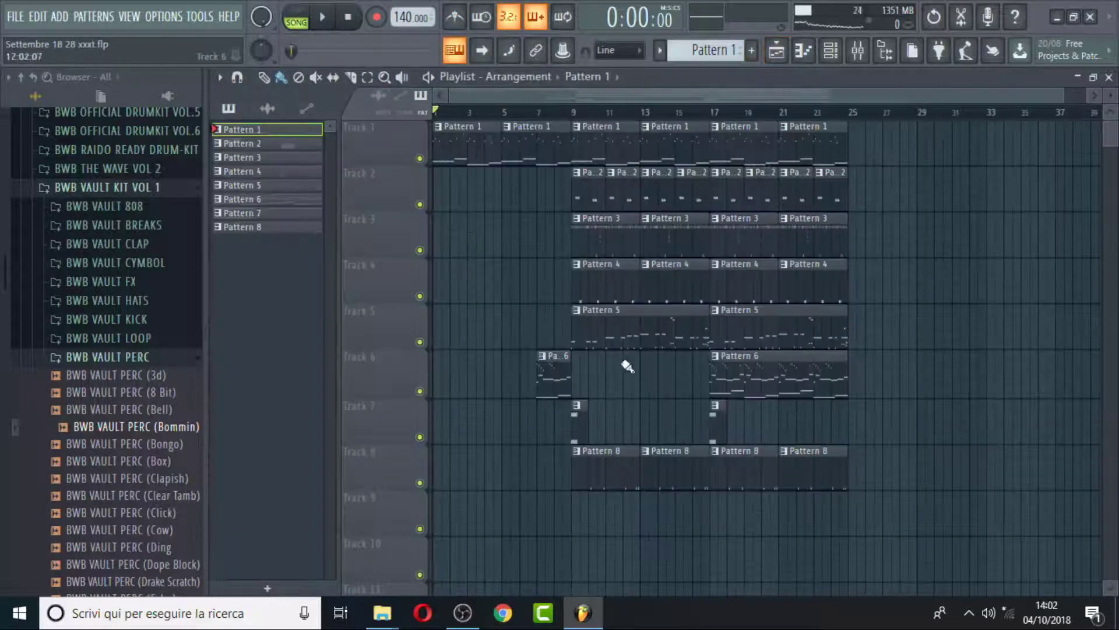
double_click(555, 381)
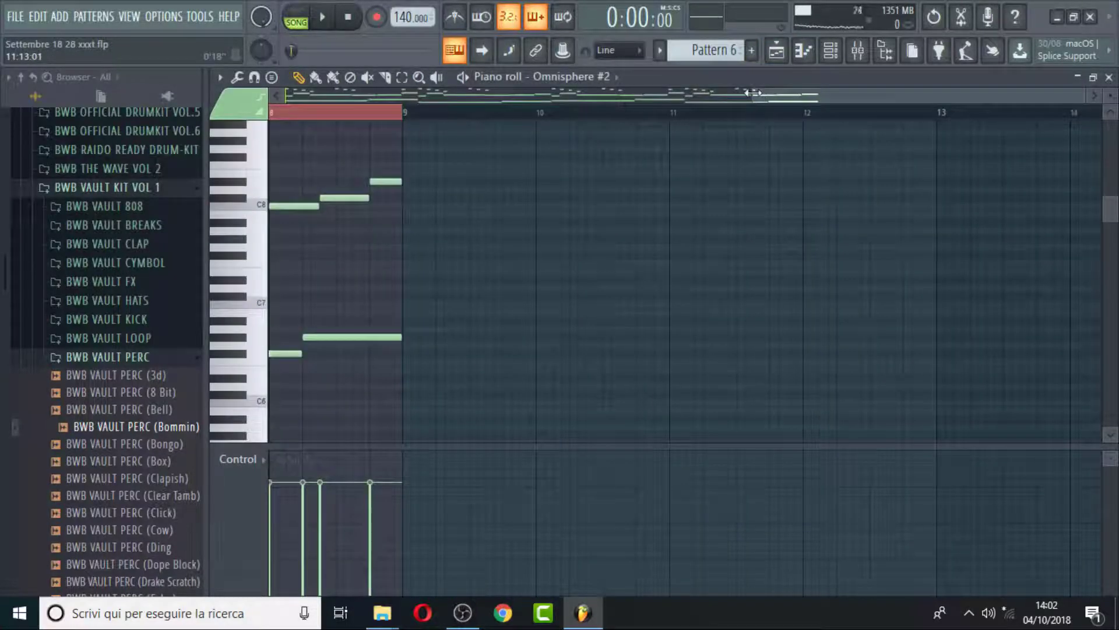
drag(752, 92, 360, 113)
click(288, 118)
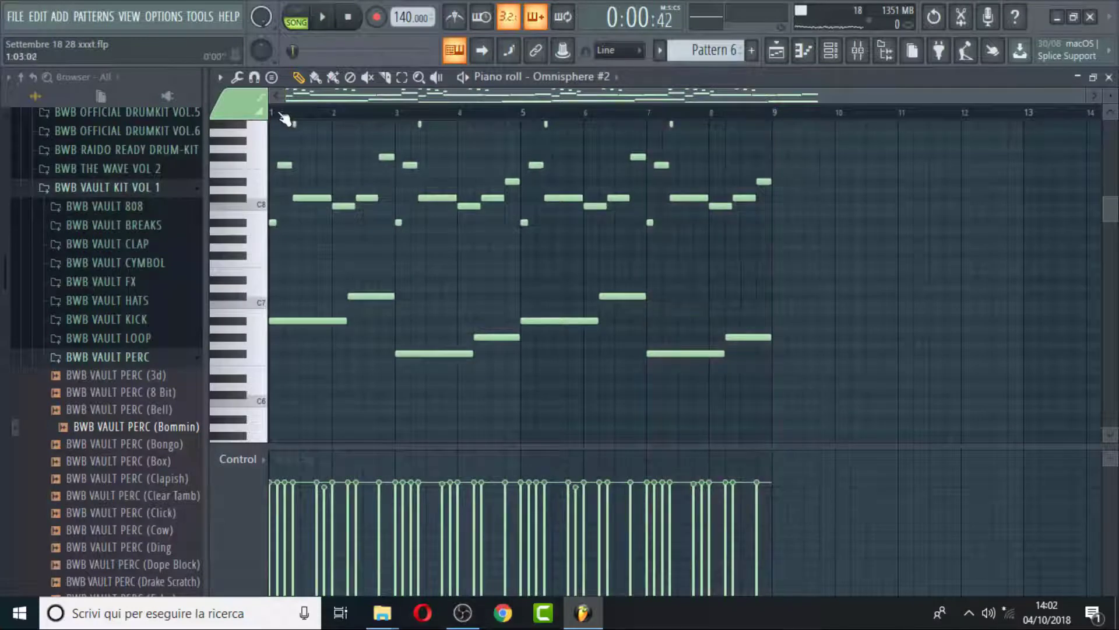
key(space)
scroll(393, 212, up, 3)
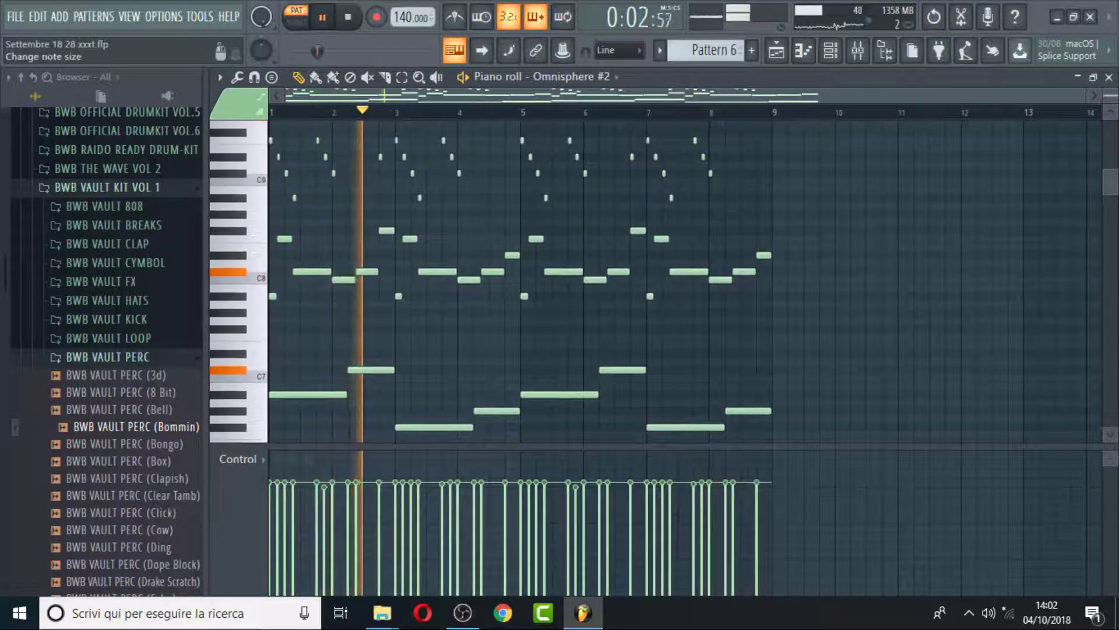
click(1110, 95)
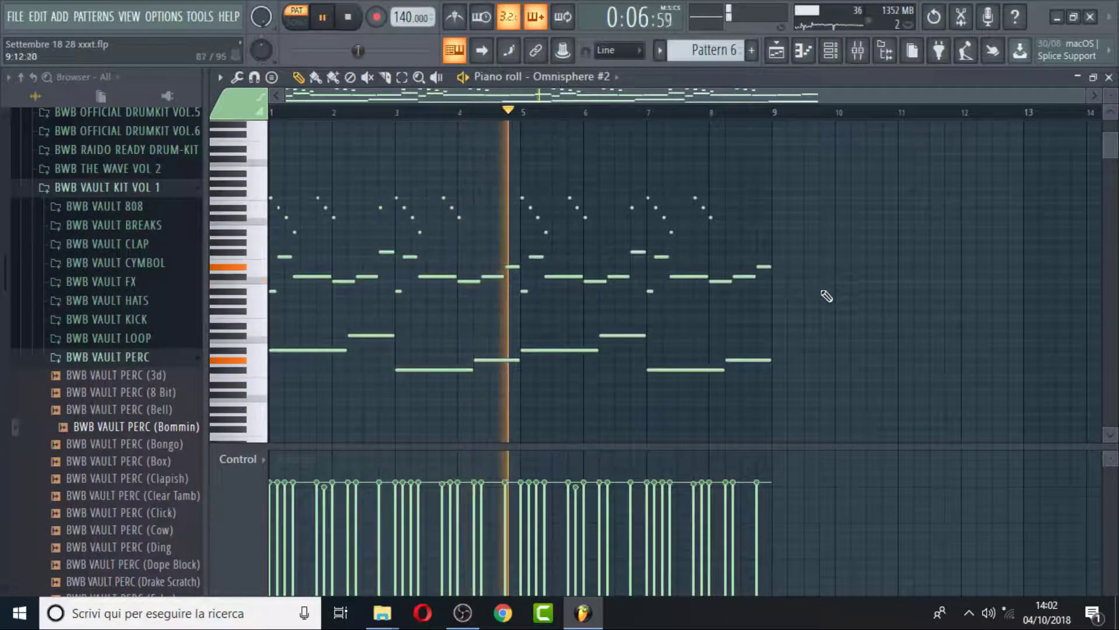
Open the Omnisphere #2 instrument and view its Bassive Attack patch in the patch browser and the Orb page
click(781, 61)
click(834, 54)
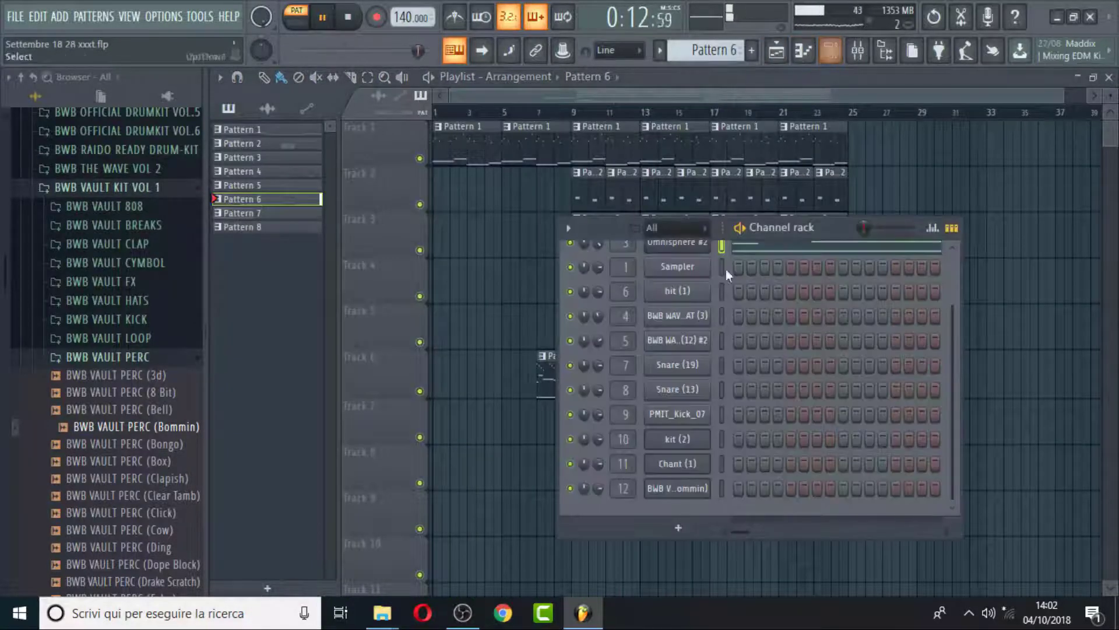
click(694, 247)
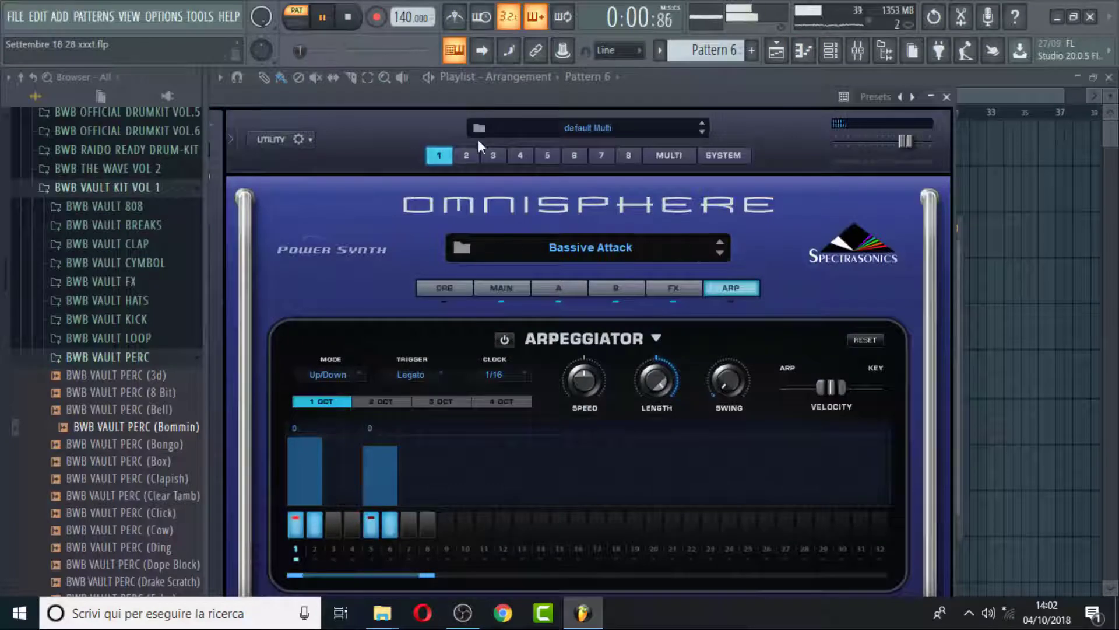
drag(428, 102, 683, 110)
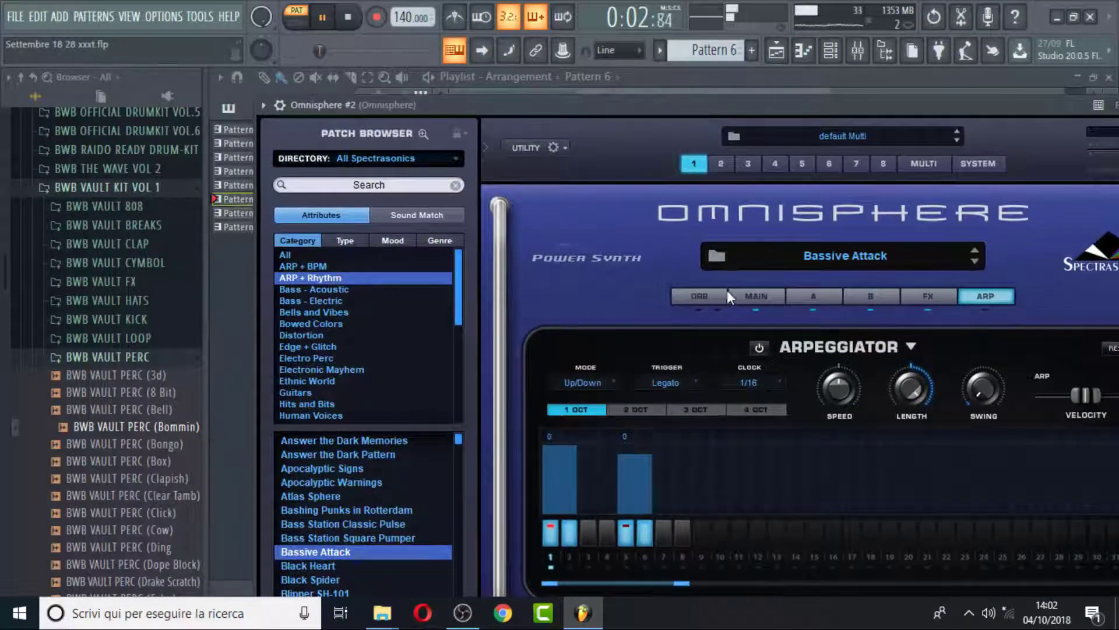
click(702, 295)
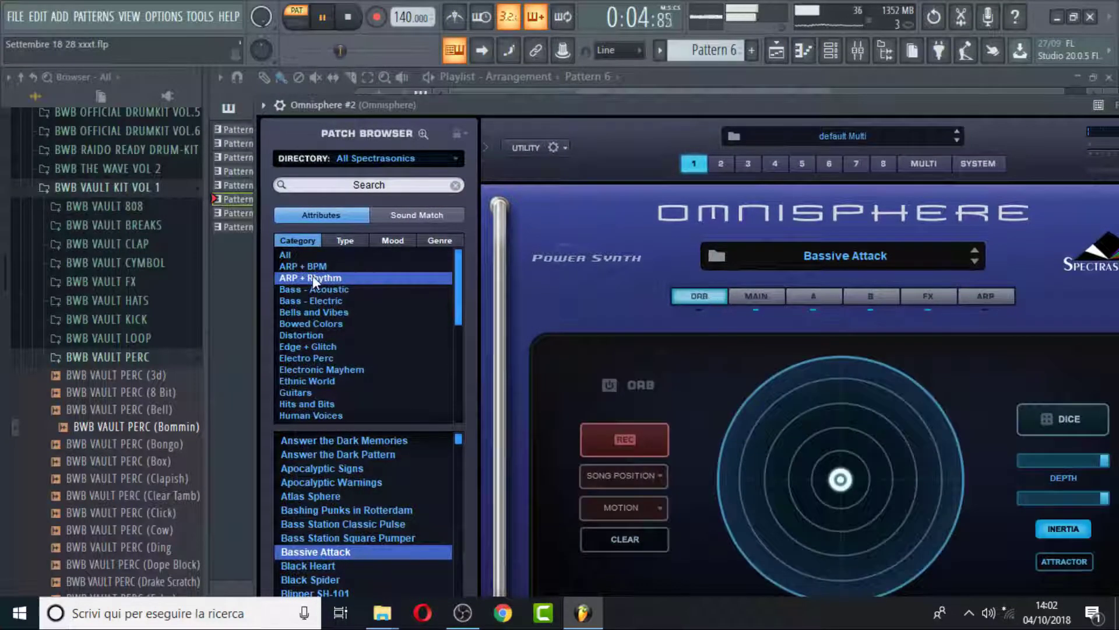
Examine the effects on the second Omnisphere mixer track, including Gross Beat, Fruity parametric EQ 2 and the mjNichols Memory Card bank
click(857, 52)
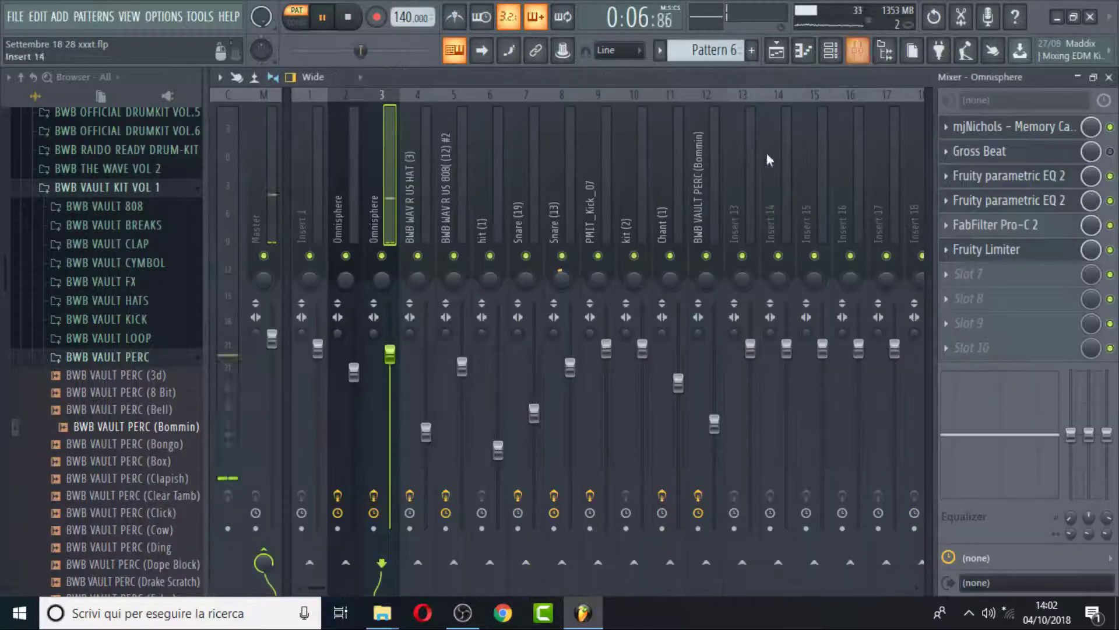
click(1027, 147)
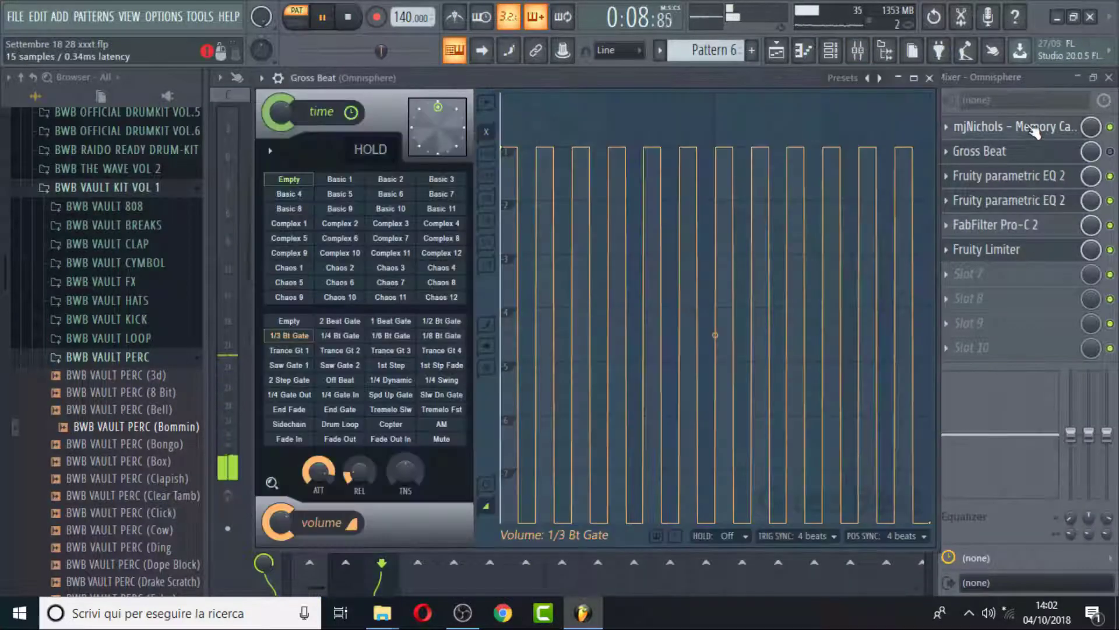
click(929, 78)
click(1012, 153)
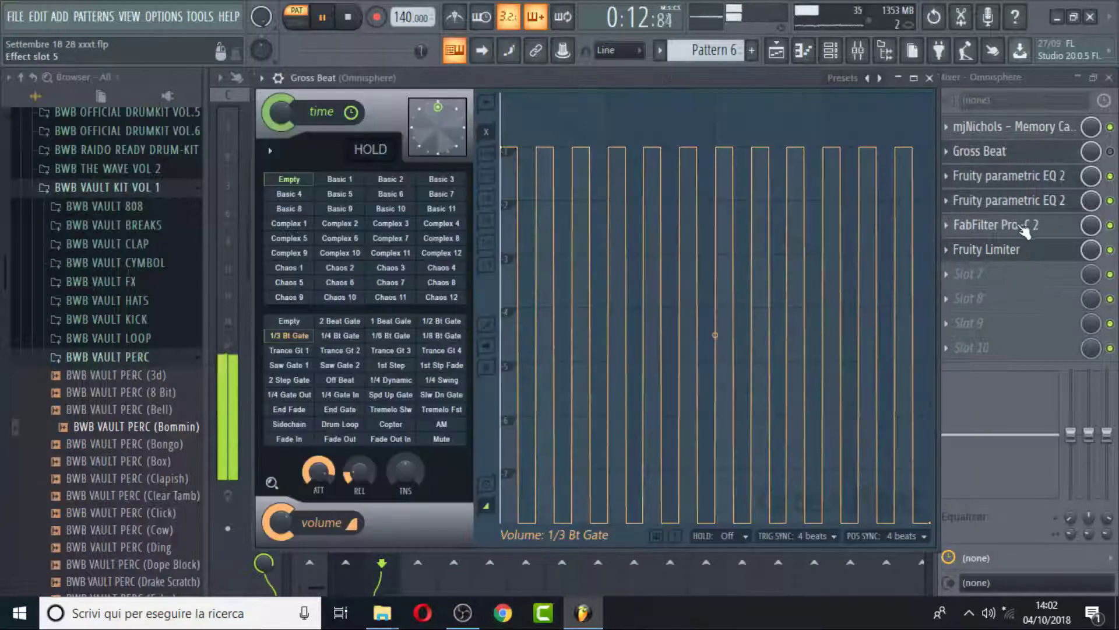
click(1060, 153)
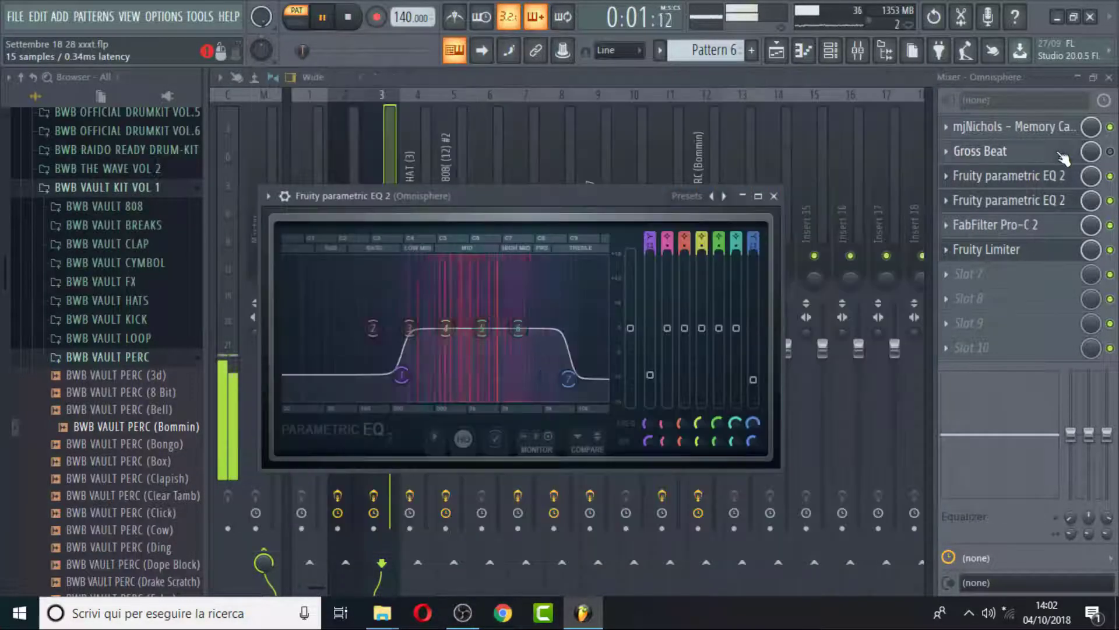
click(460, 87)
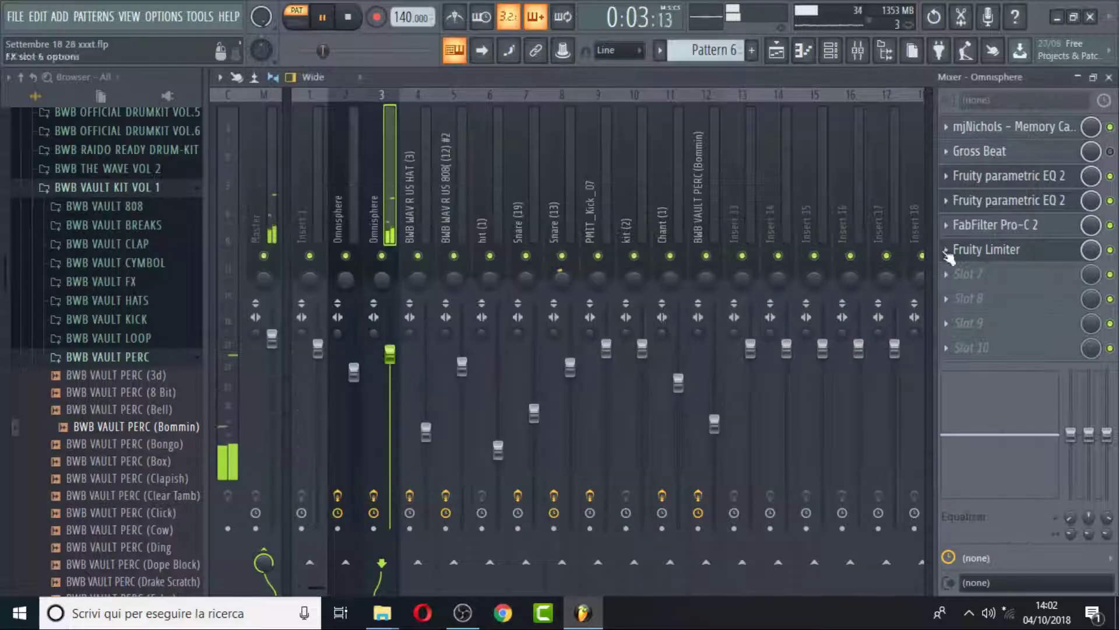
click(985, 126)
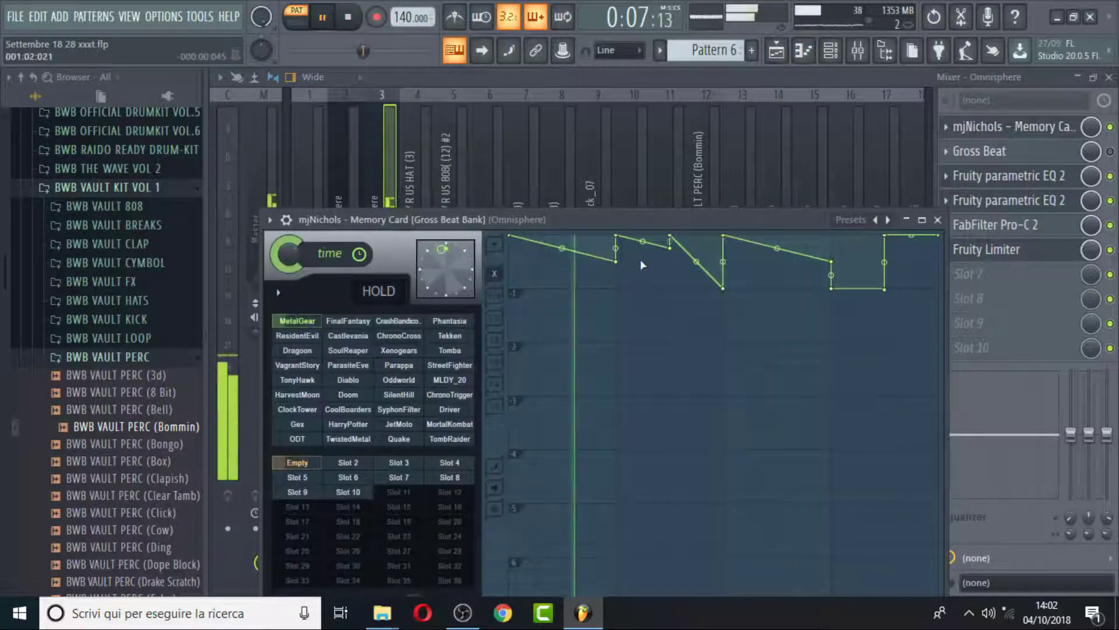
click(677, 75)
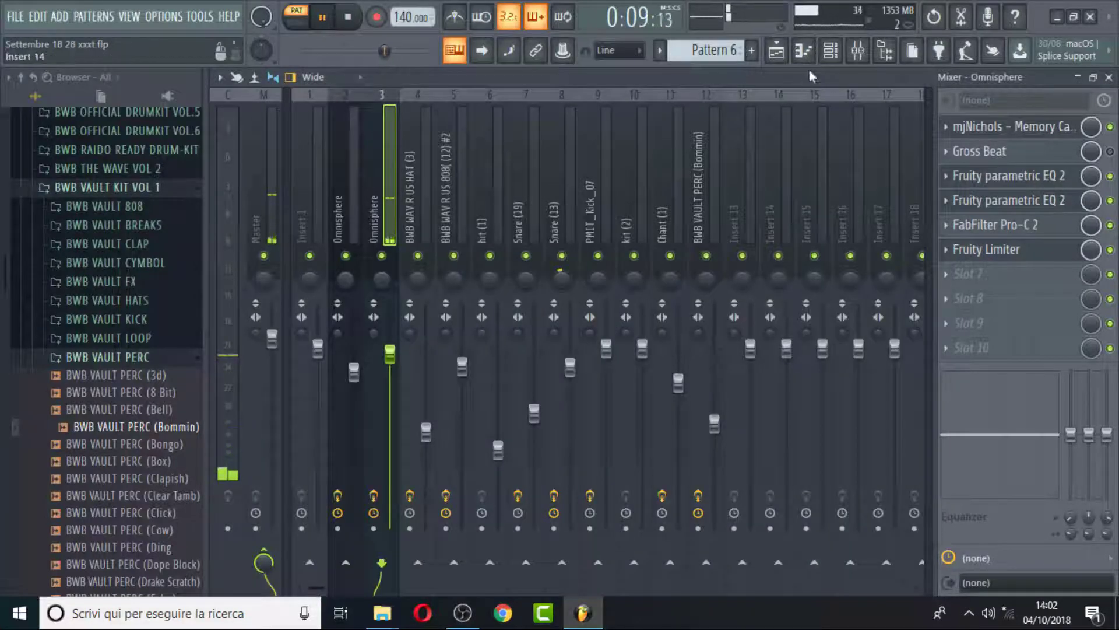
Solo Track 5 in the playlist and listen to Pattern 5 from bar 9
click(777, 51)
click(572, 111)
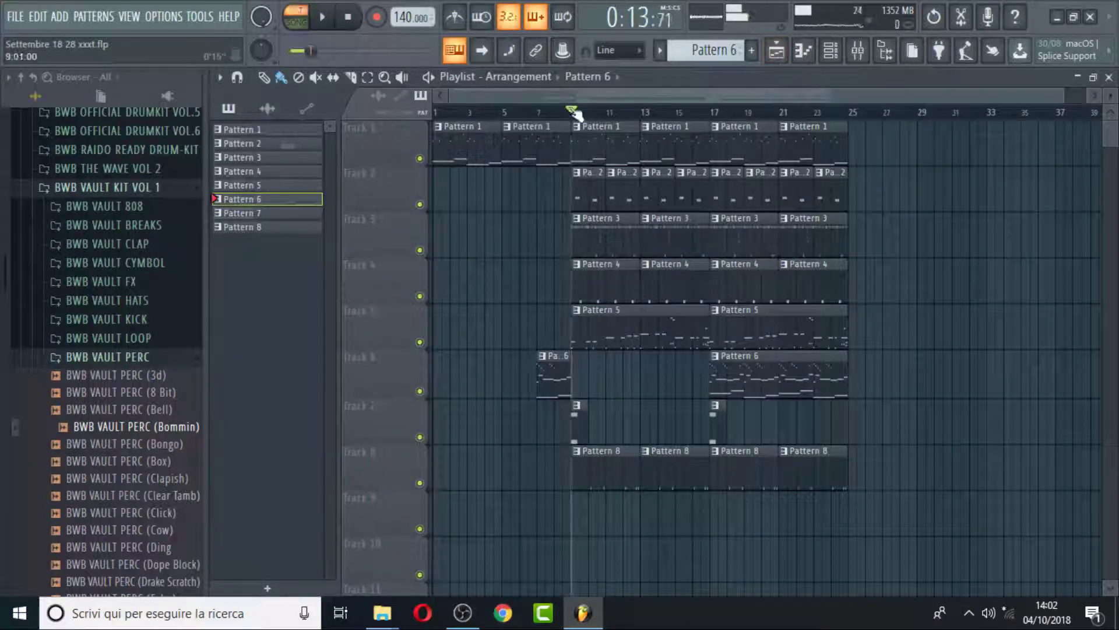
right_click(420, 342)
key(space)
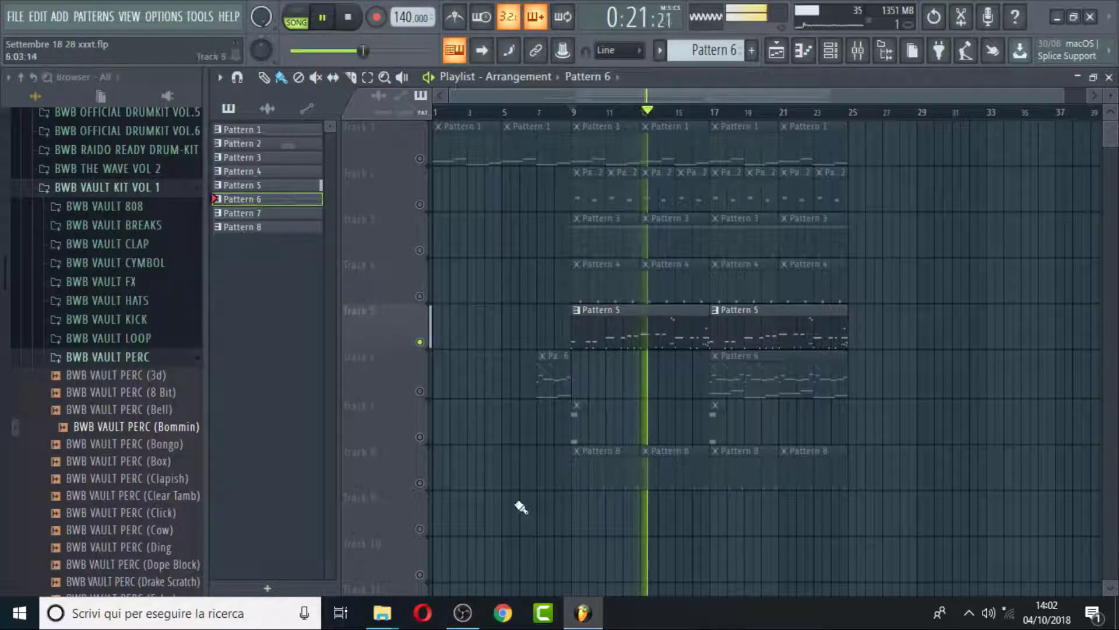
key(space)
Solo Track 8, unmute Tracks 4 and 5 alongside it, and play the combination from bar 9
right_click(412, 481)
click(414, 485)
right_click(424, 484)
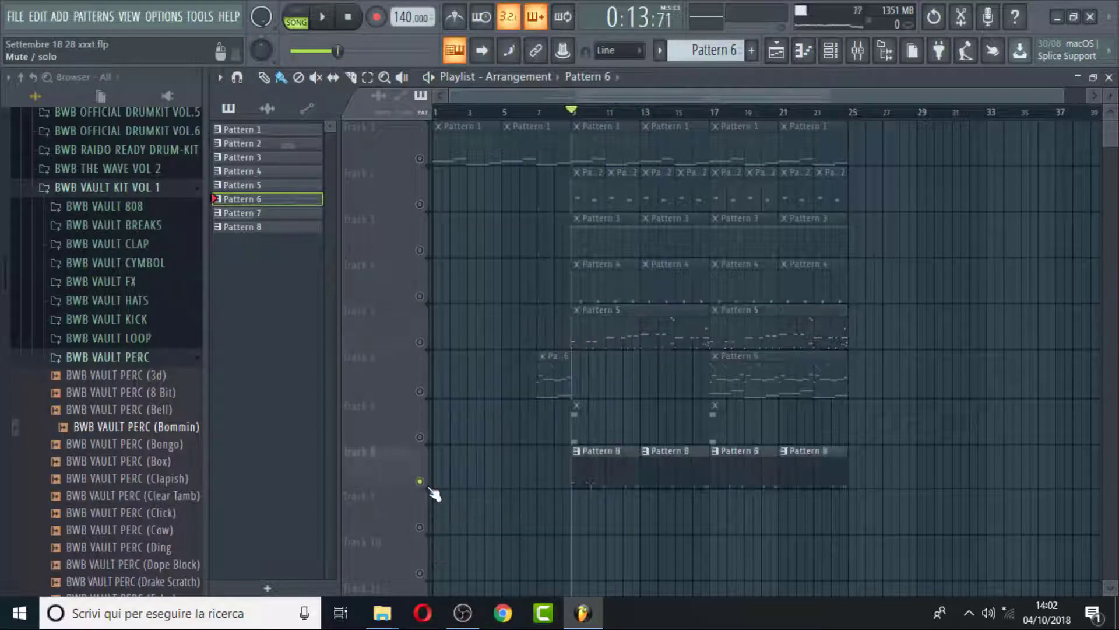
key(space)
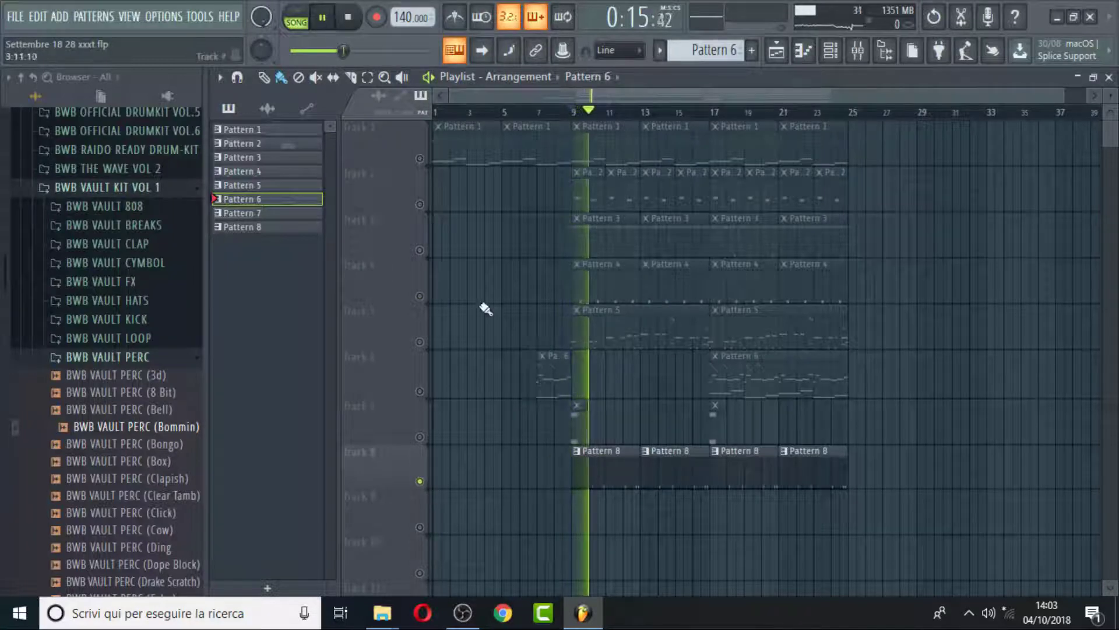
click(420, 297)
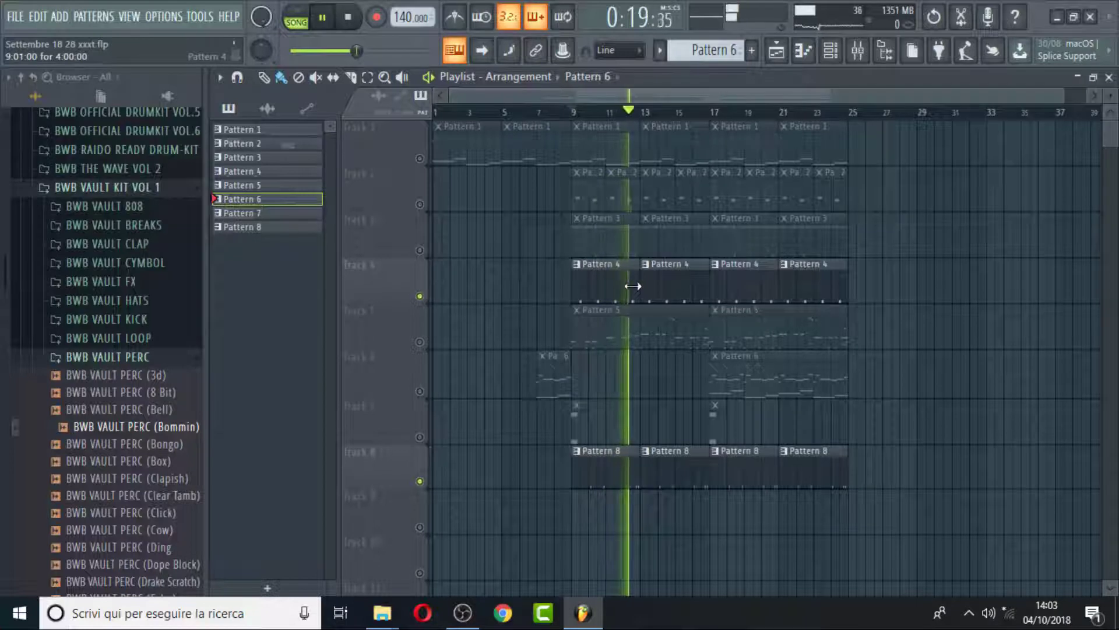
key(space)
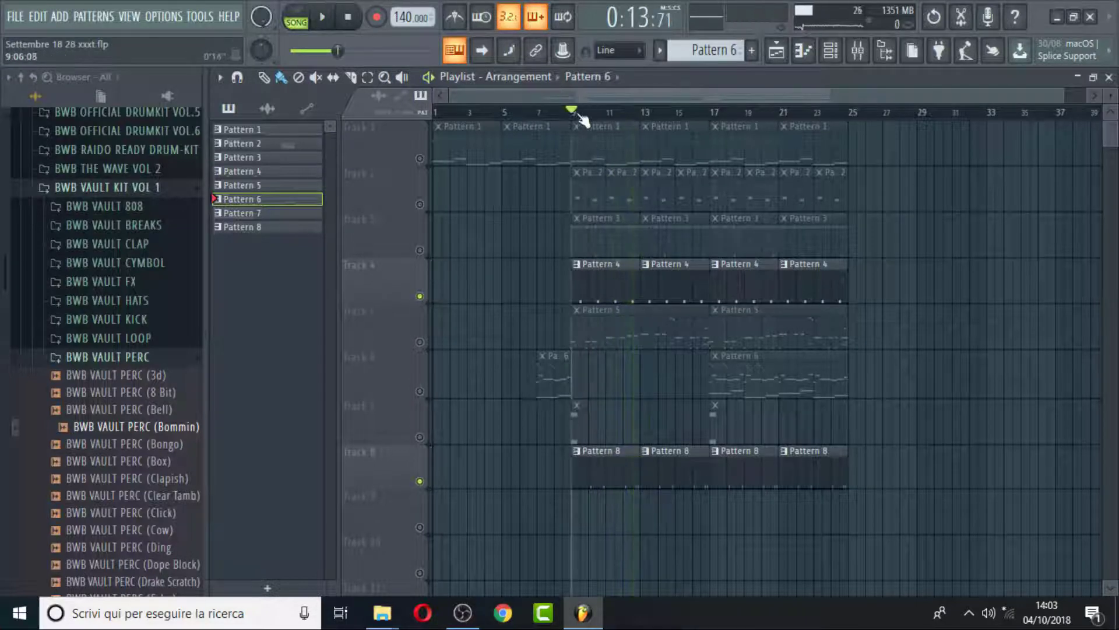
click(421, 342)
key(space)
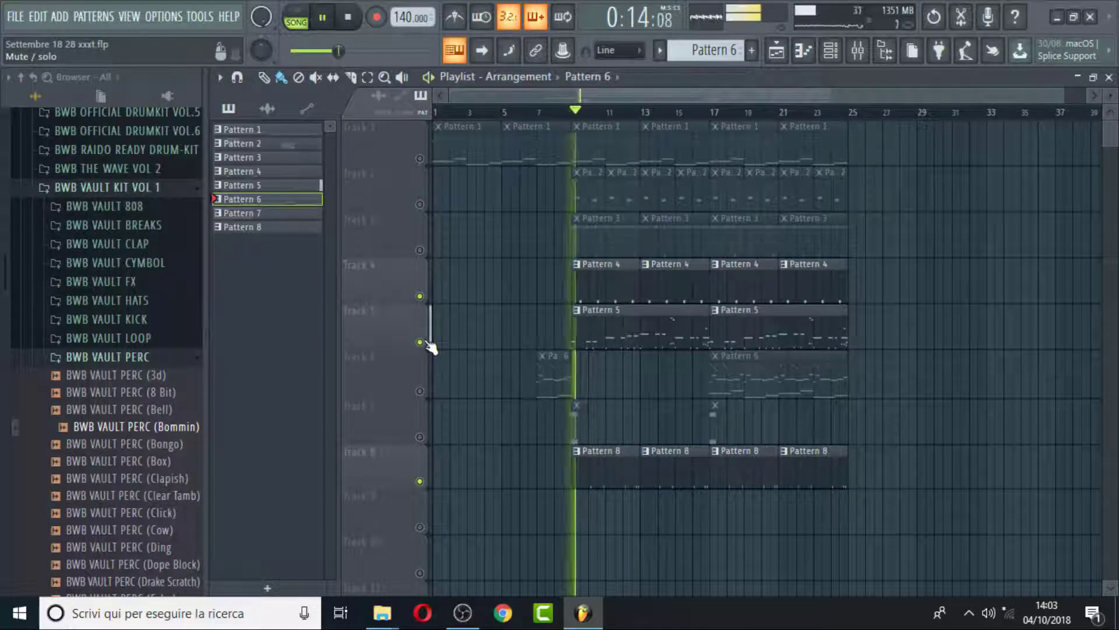
View Pattern 8's percussion notes in the piano roll and set playback in the playlist to loop bars 9 to 13
double_click(648, 463)
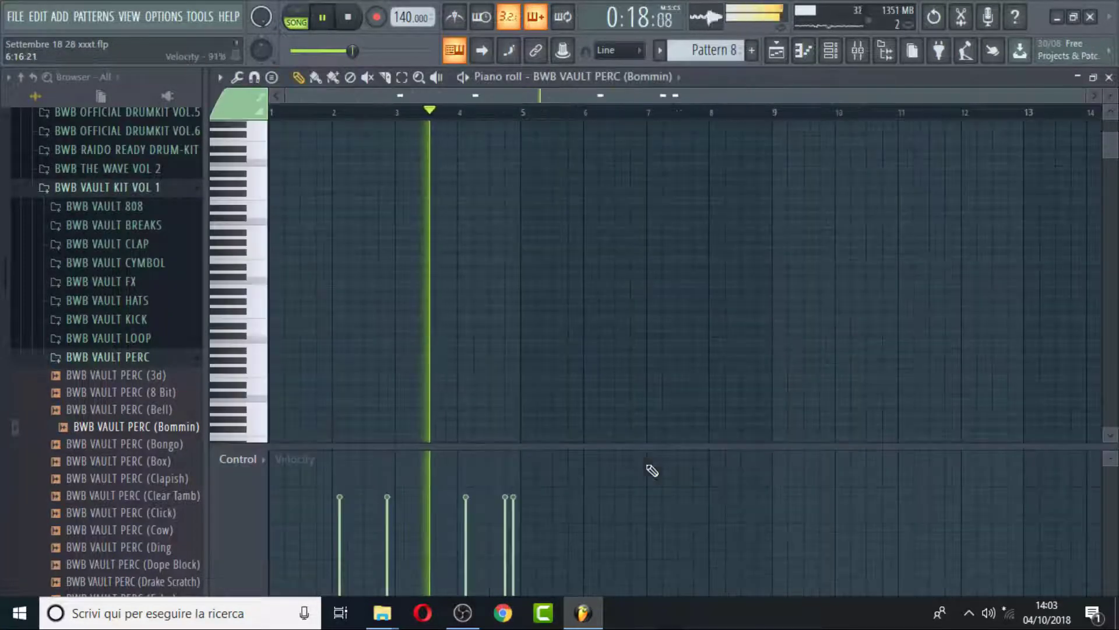
key(space)
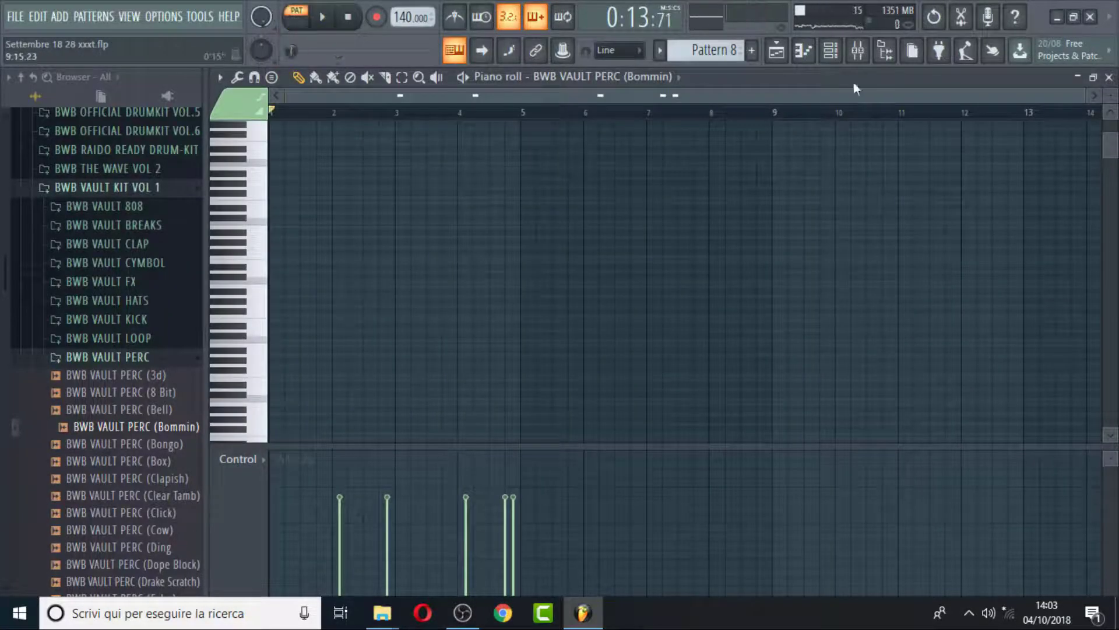
click(776, 53)
drag(573, 114, 640, 138)
click(568, 112)
key(space)
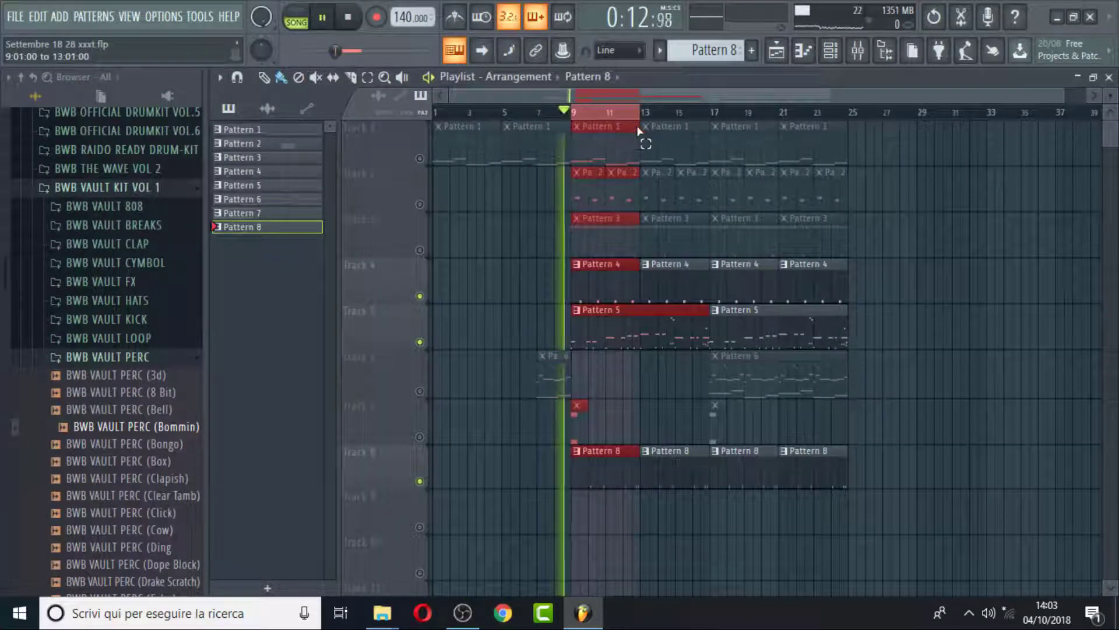
Turn off the latency compensation of the BWB VAULT PERC (Bommin) mixer track
click(831, 51)
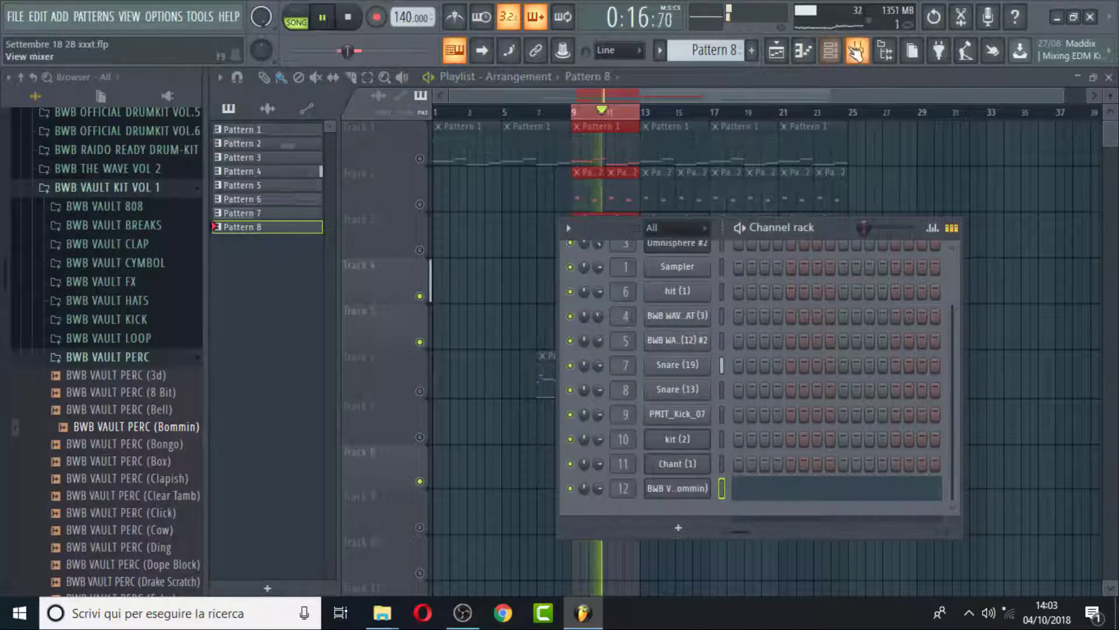
click(856, 51)
click(699, 192)
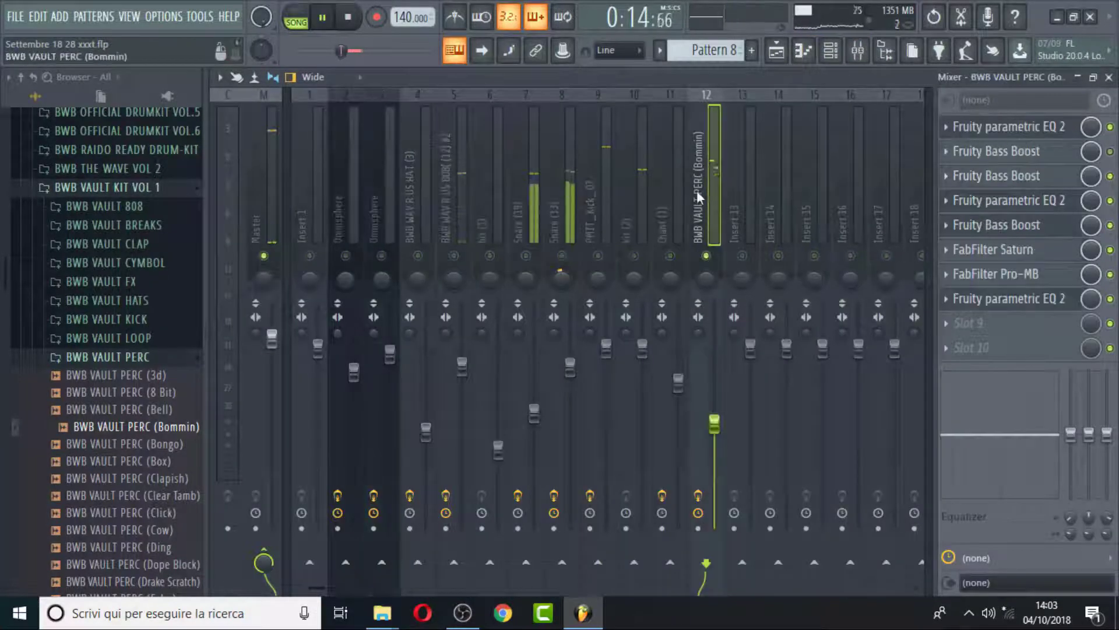
key(space)
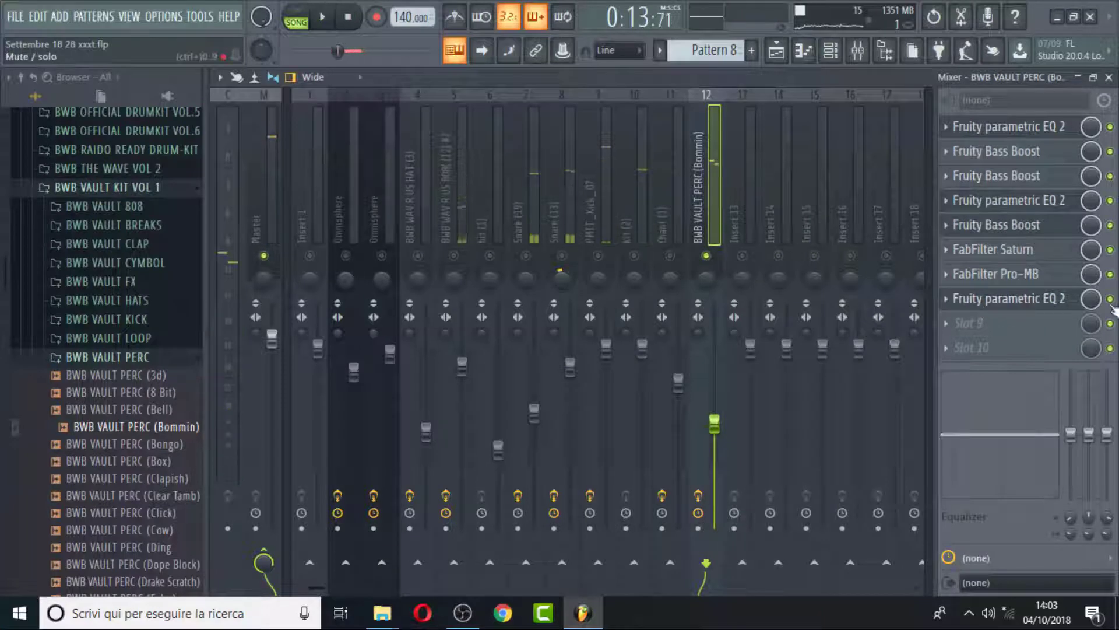
click(697, 512)
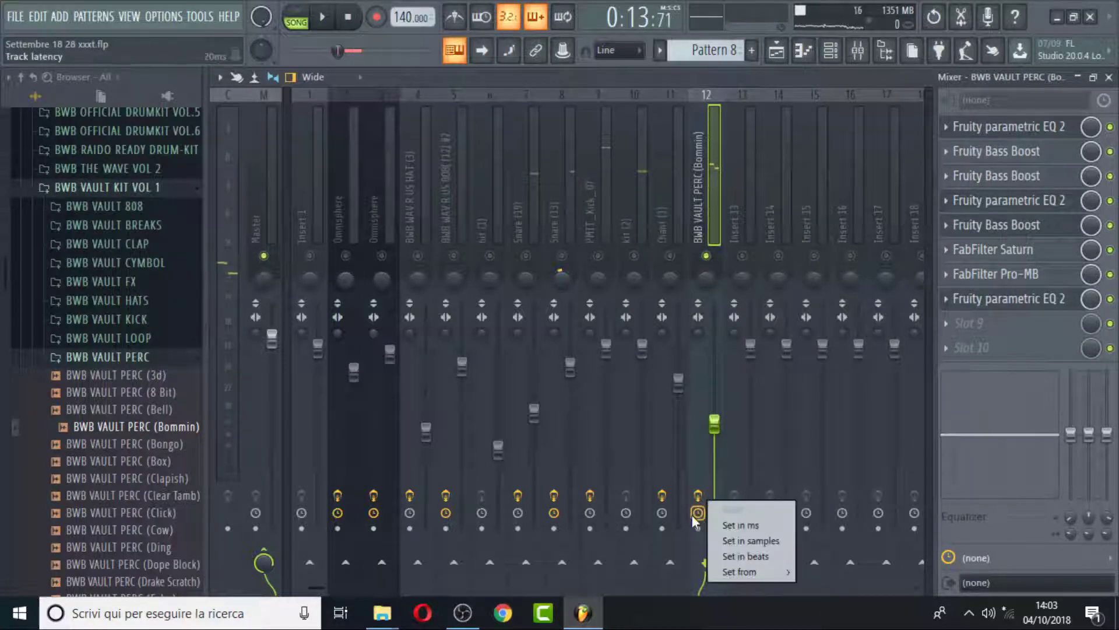
click(706, 496)
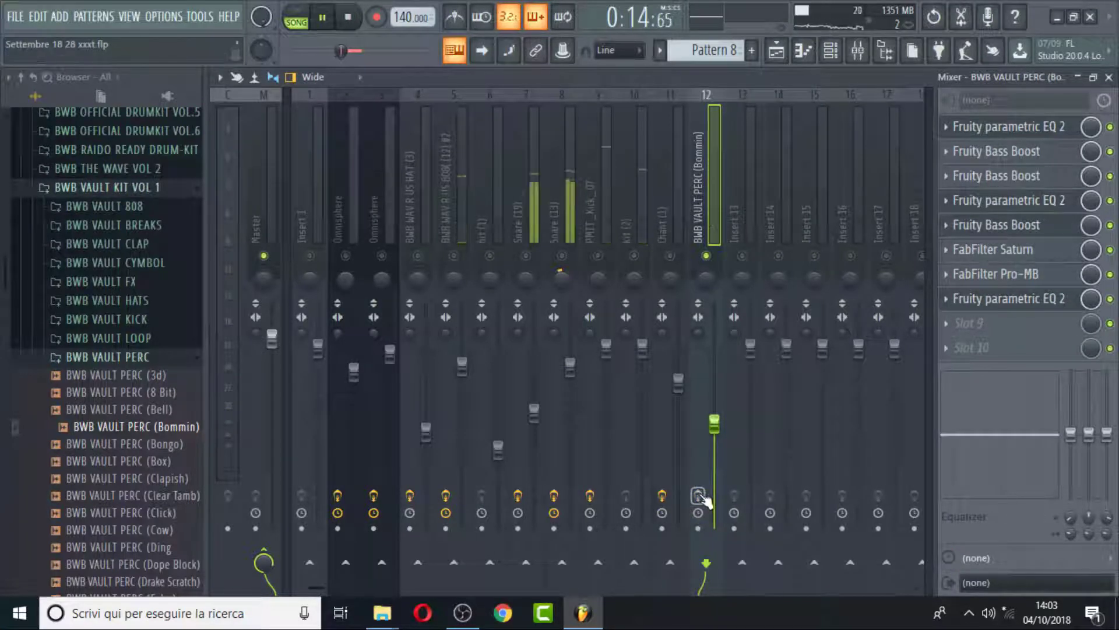
Unsolo the BWB VAULT PERC (Bommin) mixer track, re-enable its effect slots, and play the beat with the effects on
right_click(707, 255)
key(space)
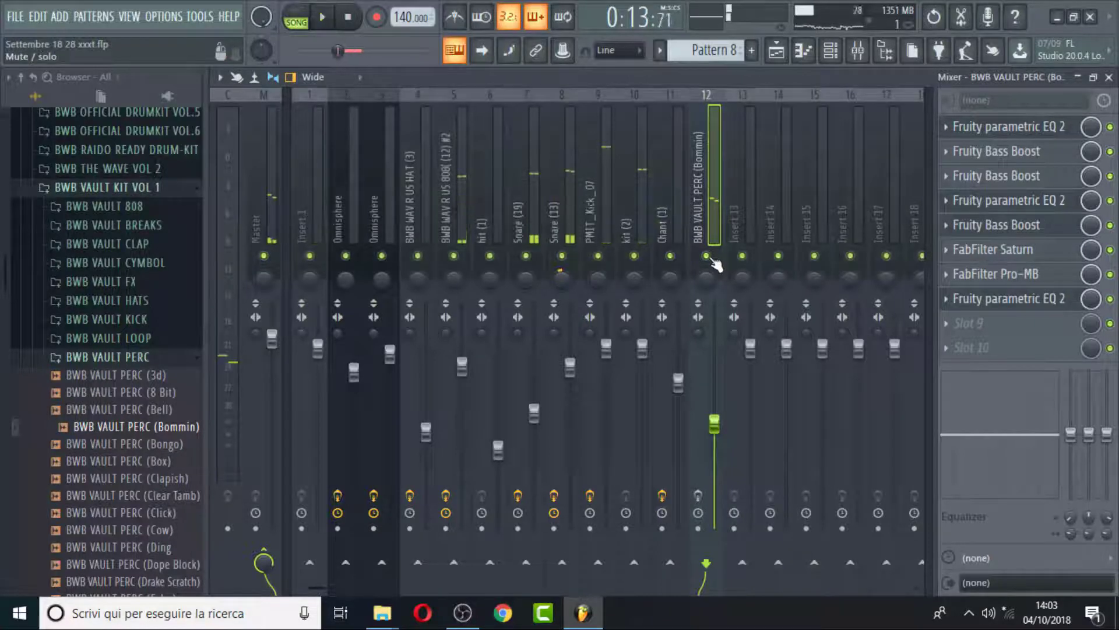
key(space)
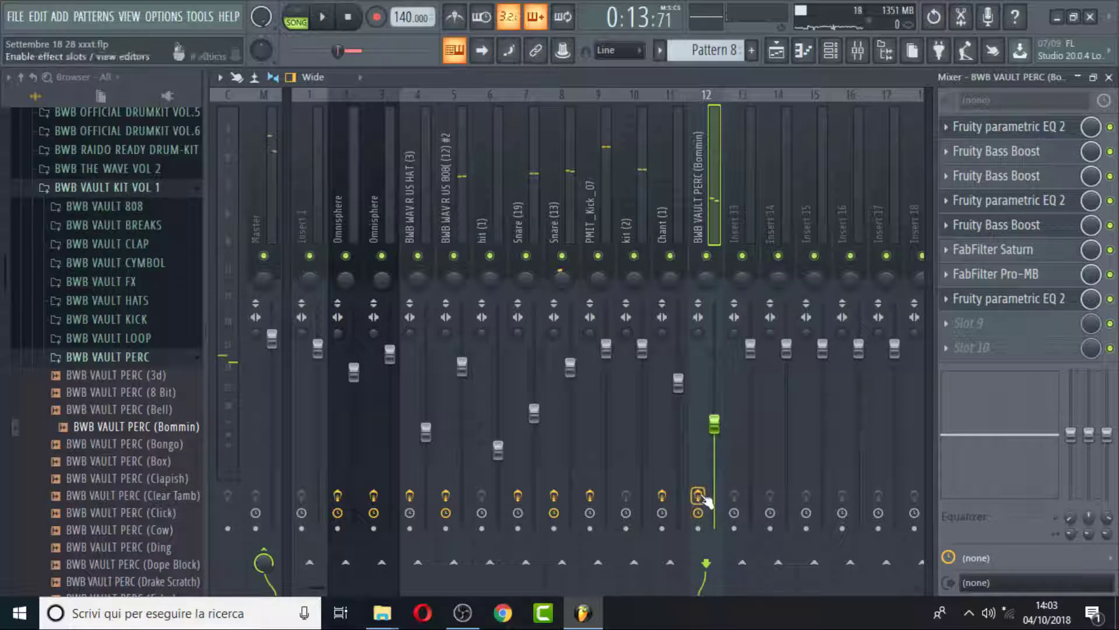
key(space)
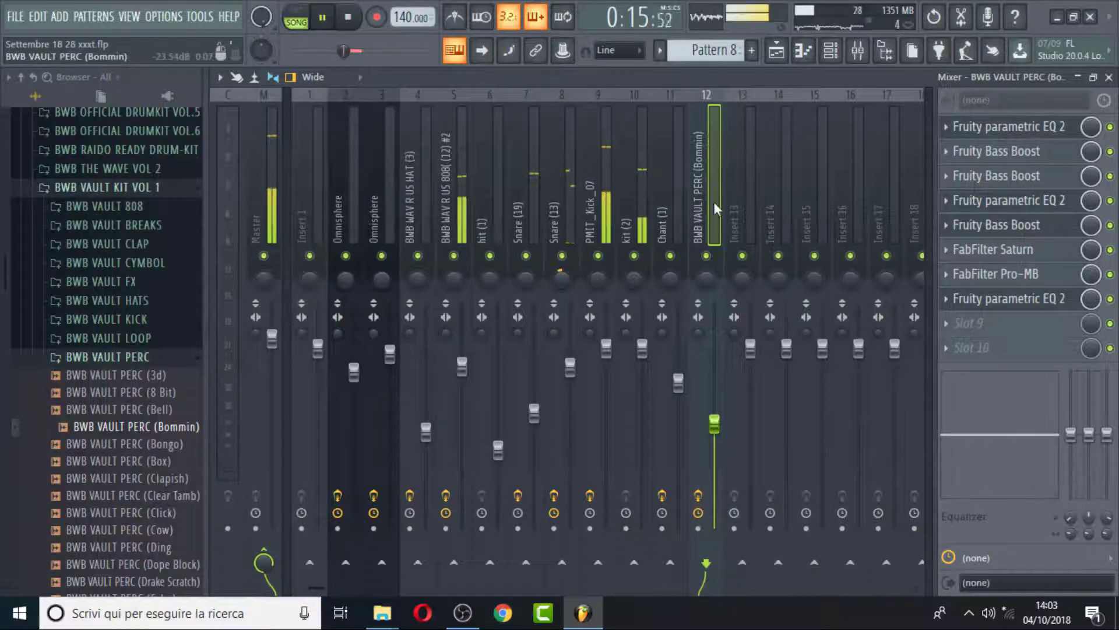
key(space)
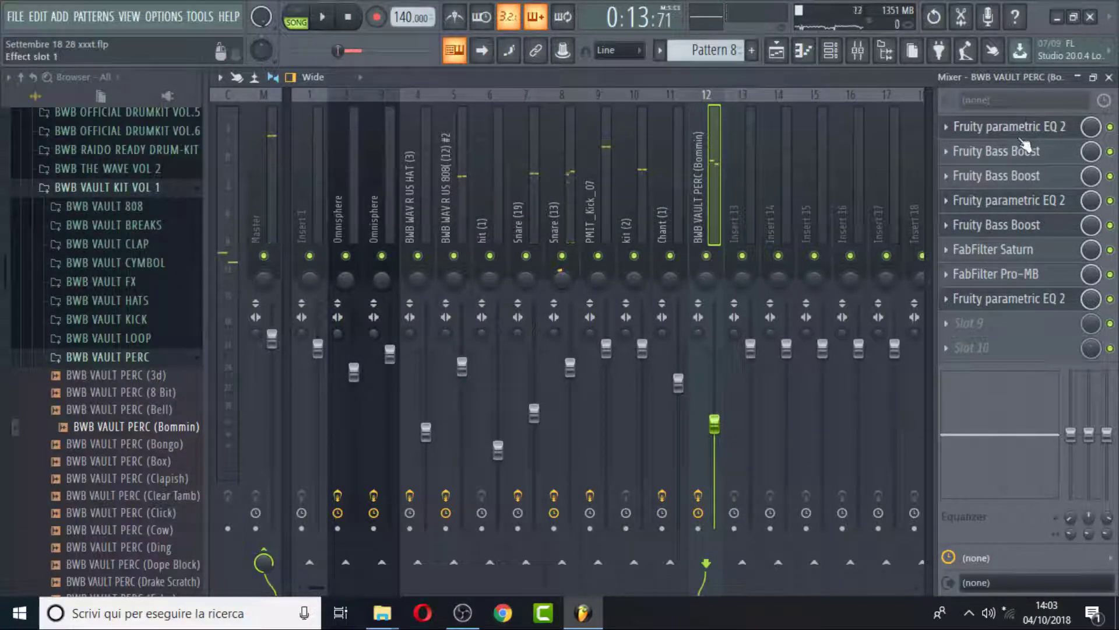
Inspect the Fruity parametric EQ 2 and Fruity Bass Boost settings in effect slots 1 to 5 of the BWB VAULT PERC (Bommin) track
click(1021, 140)
click(1023, 163)
click(1025, 182)
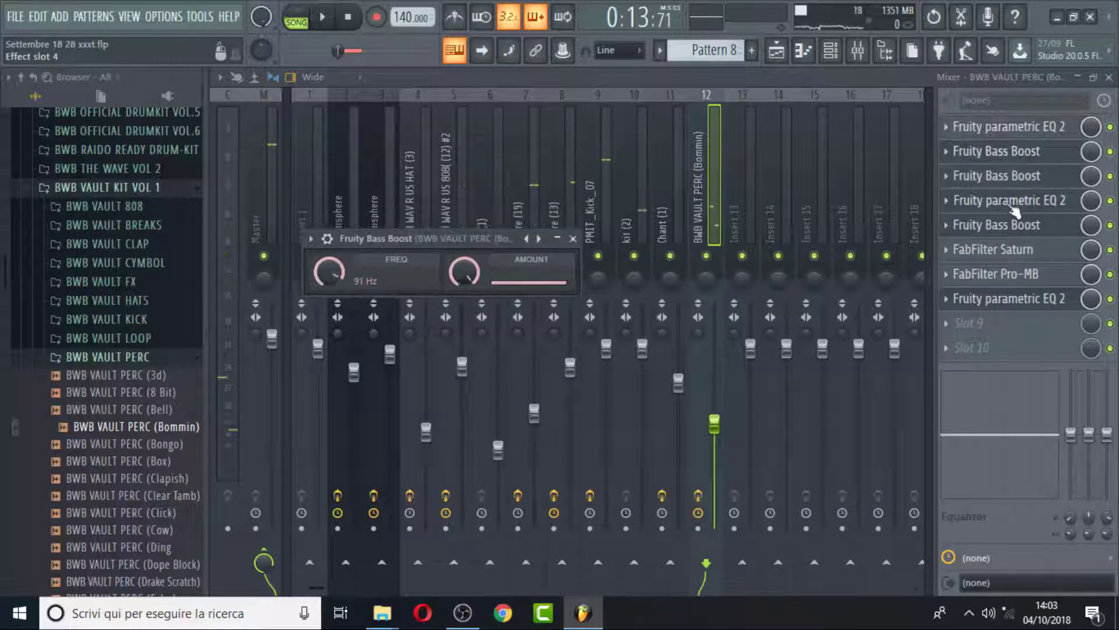
click(1016, 204)
click(1013, 230)
click(1011, 231)
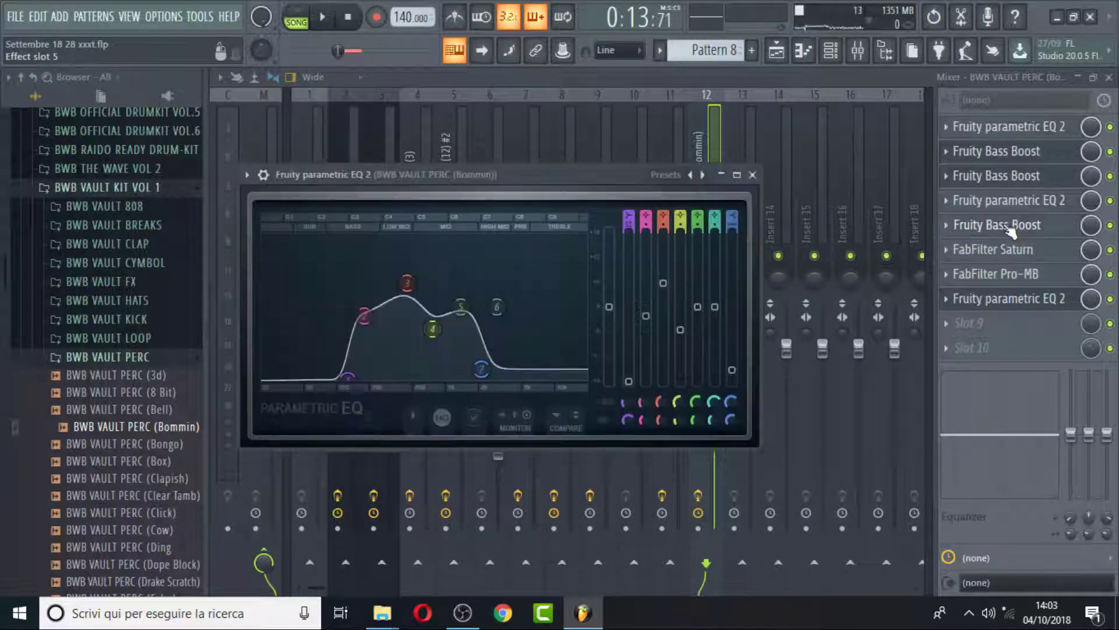
click(1001, 233)
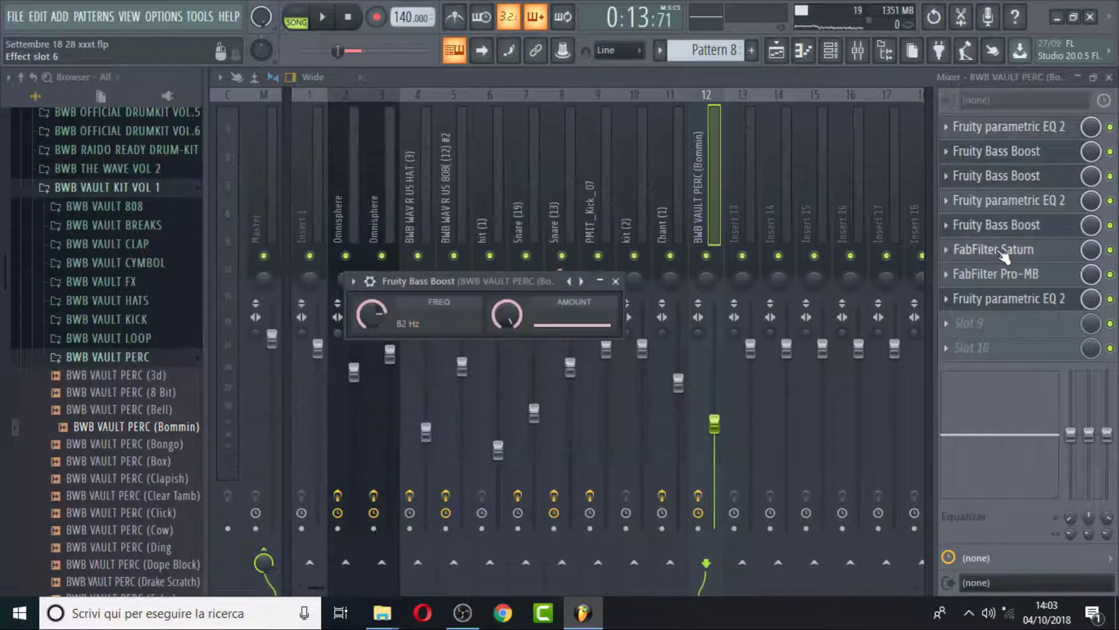
Inspect the FabFilter Saturn and FabFilter Pro-MB settings on the percussion track while the beat plays
click(1003, 252)
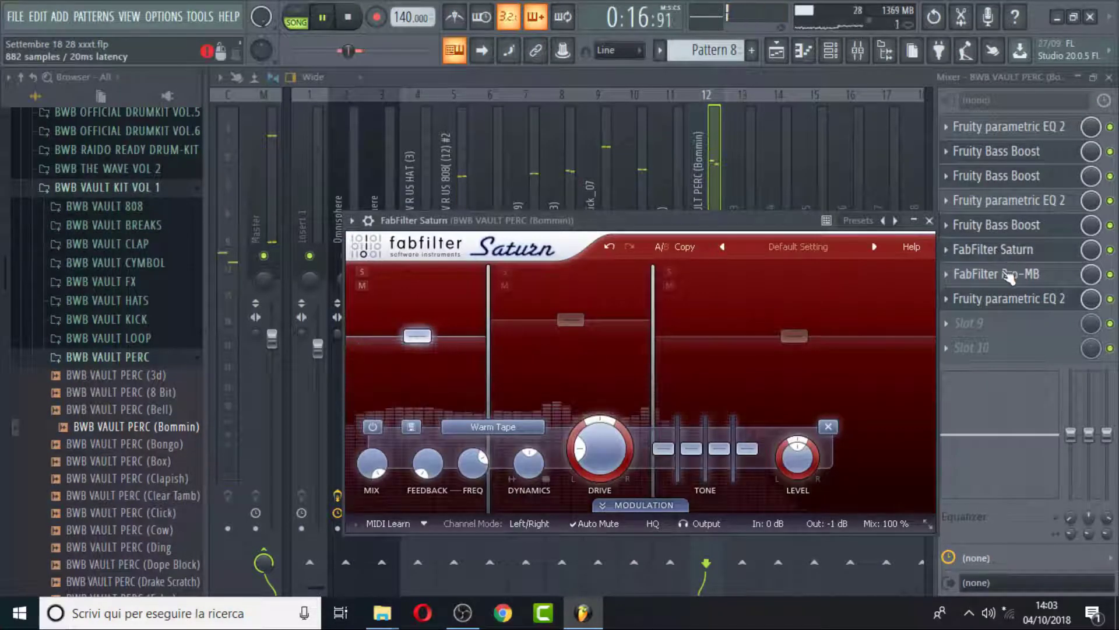
click(1007, 275)
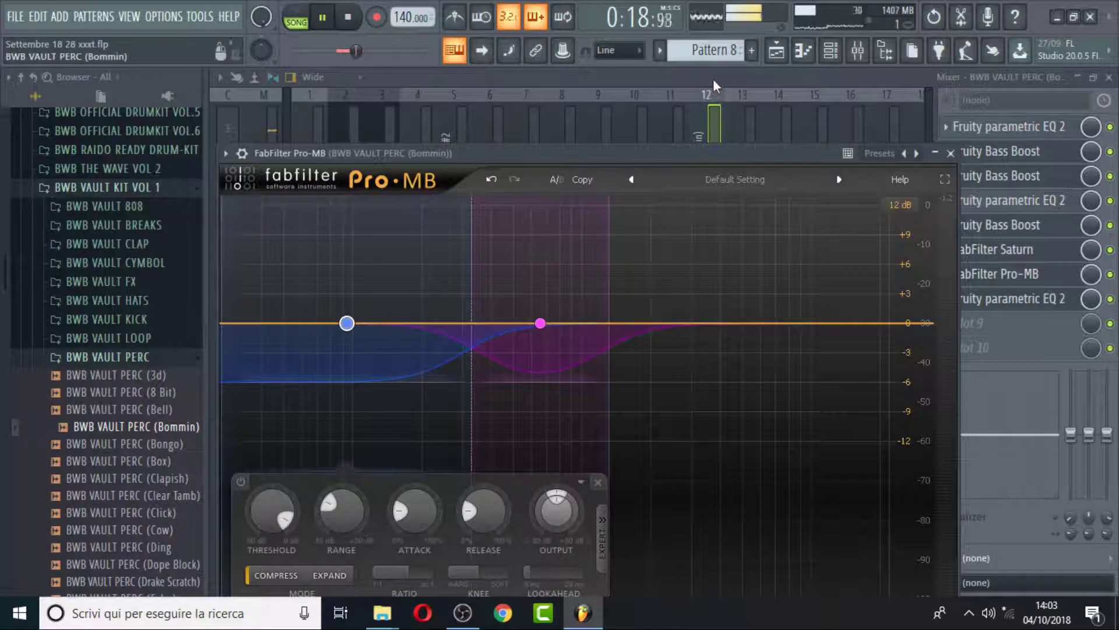
click(996, 275)
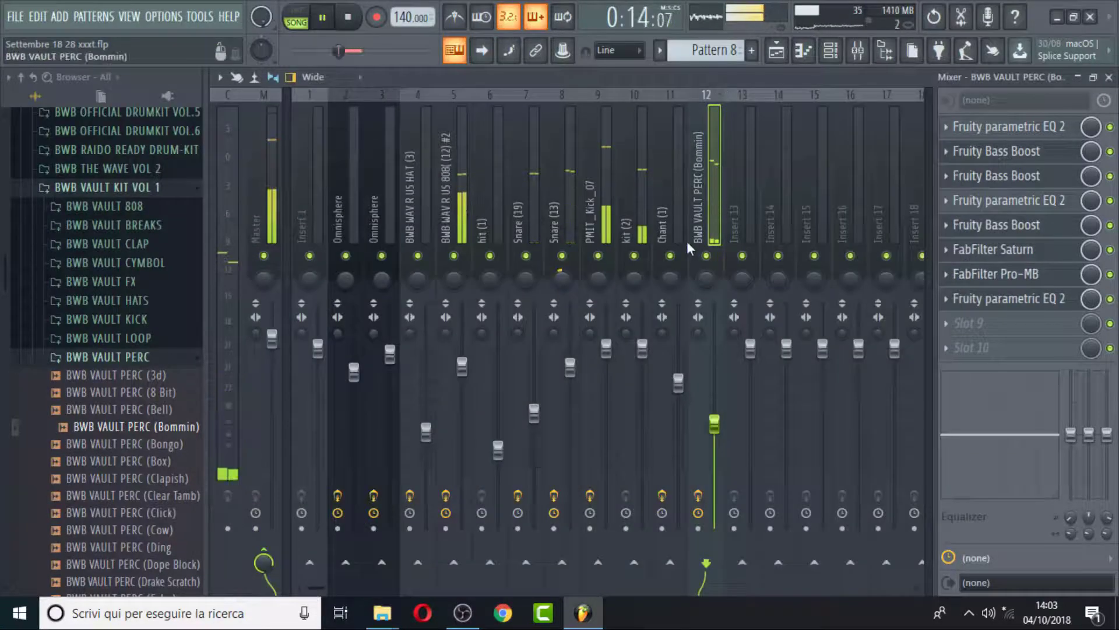
Return to the playlist, stop playback, unmute all tracks, and move the playhead to bar 1
click(776, 55)
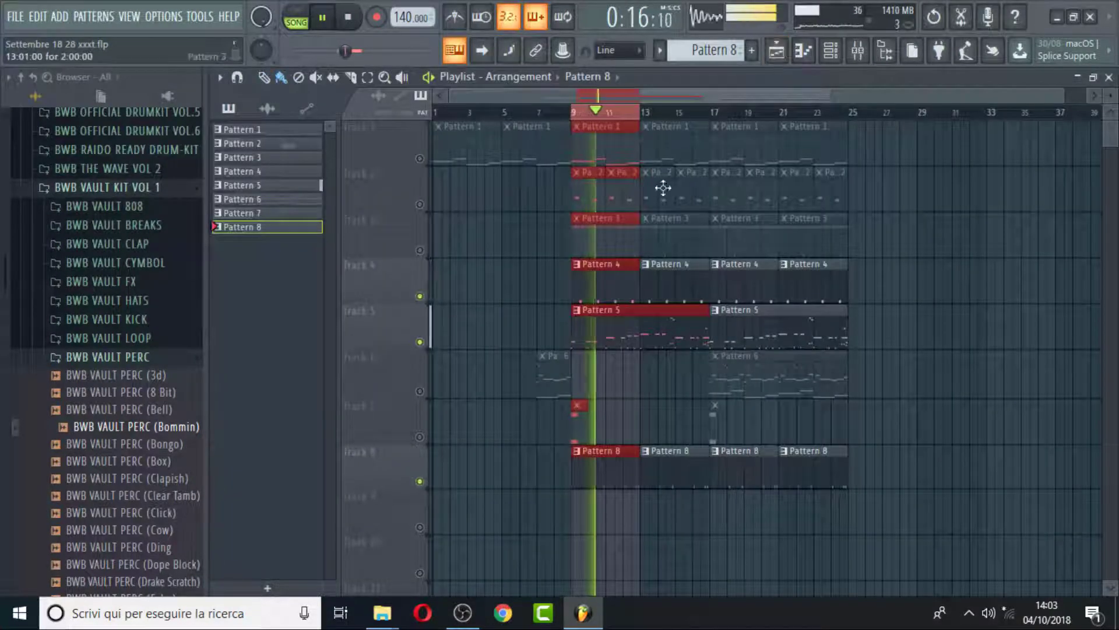
key(space)
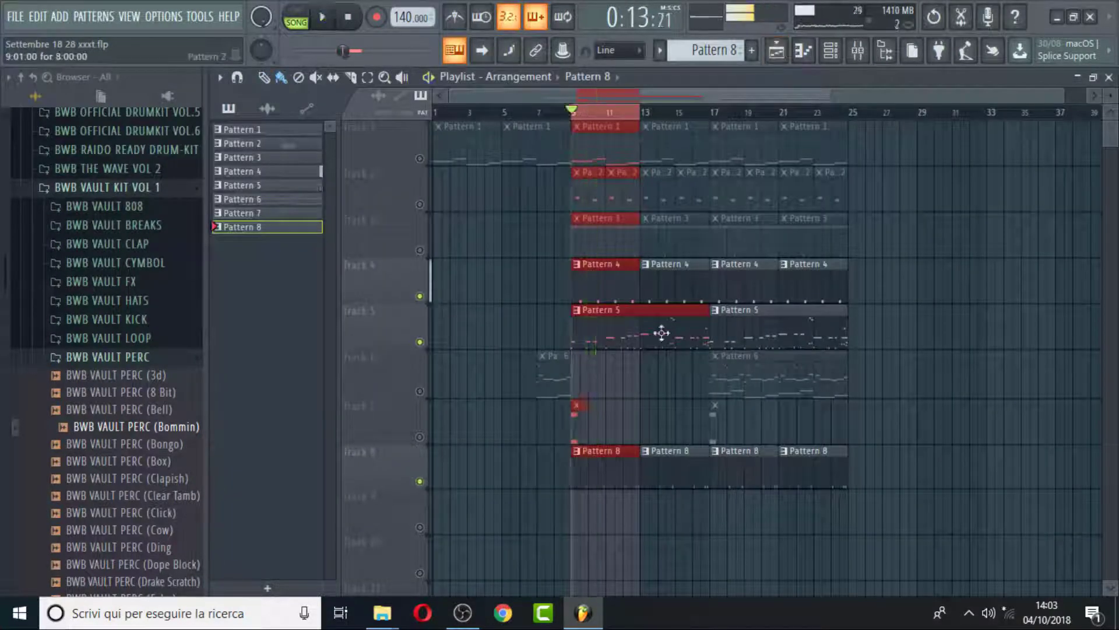
right_click(420, 159)
right_click(419, 160)
click(441, 116)
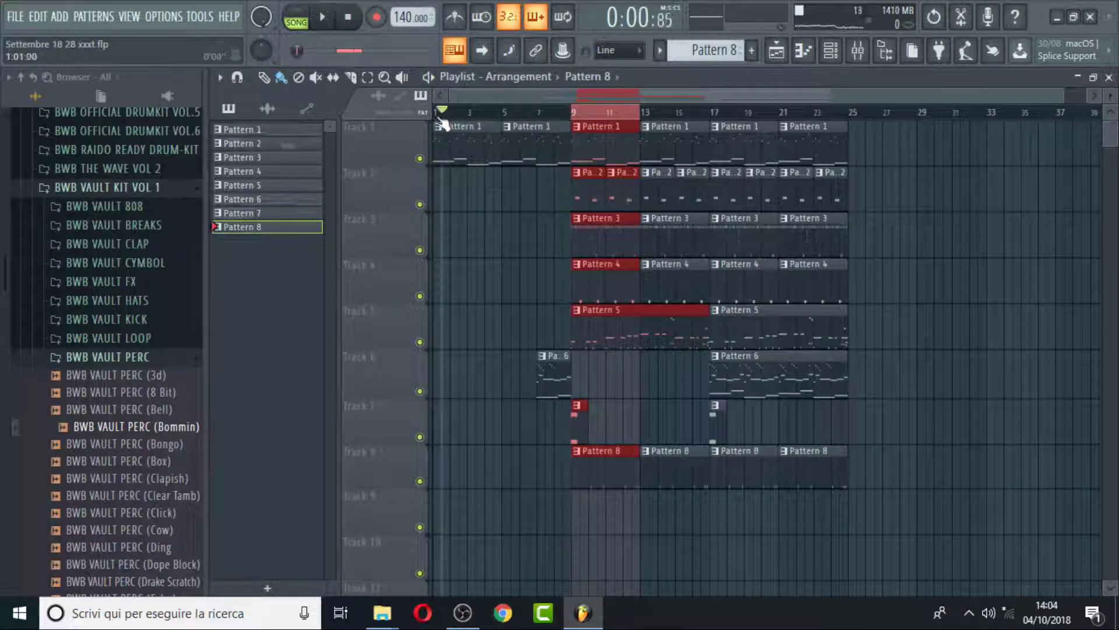
View the notes of Pattern 1 and Pattern 3 in the piano roll, and play Pattern 3 on its own
double_click(524, 127)
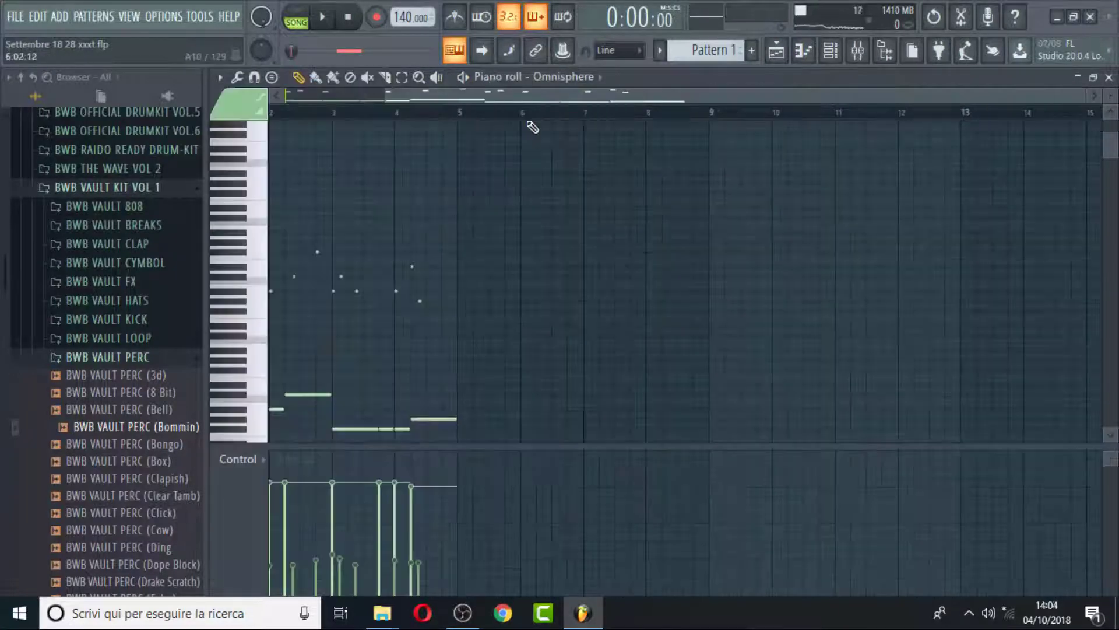
click(768, 58)
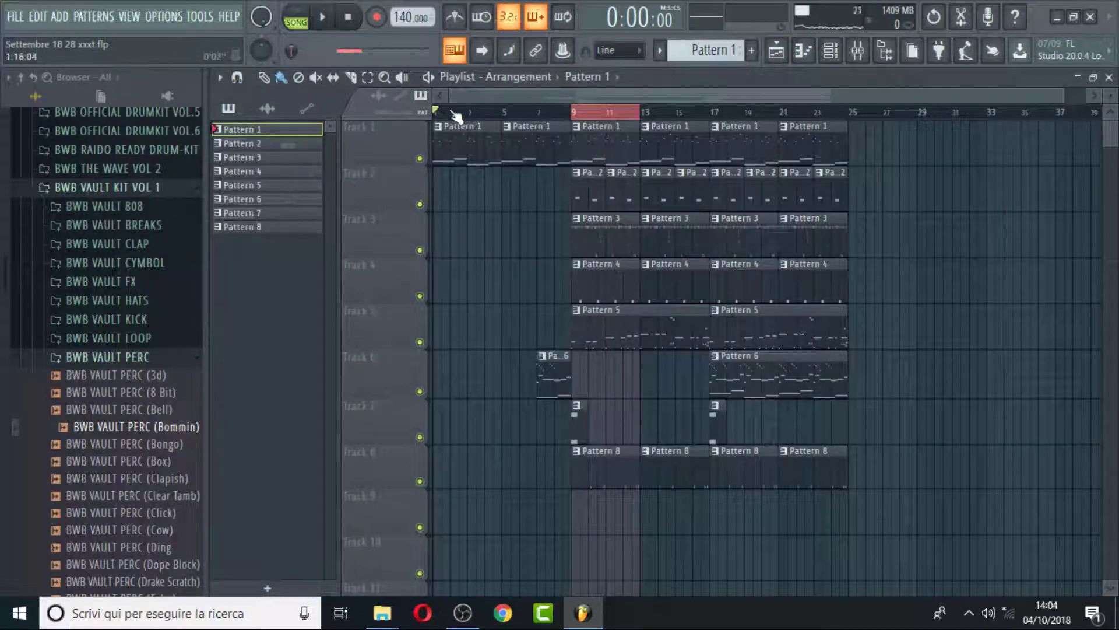
double_click(611, 243)
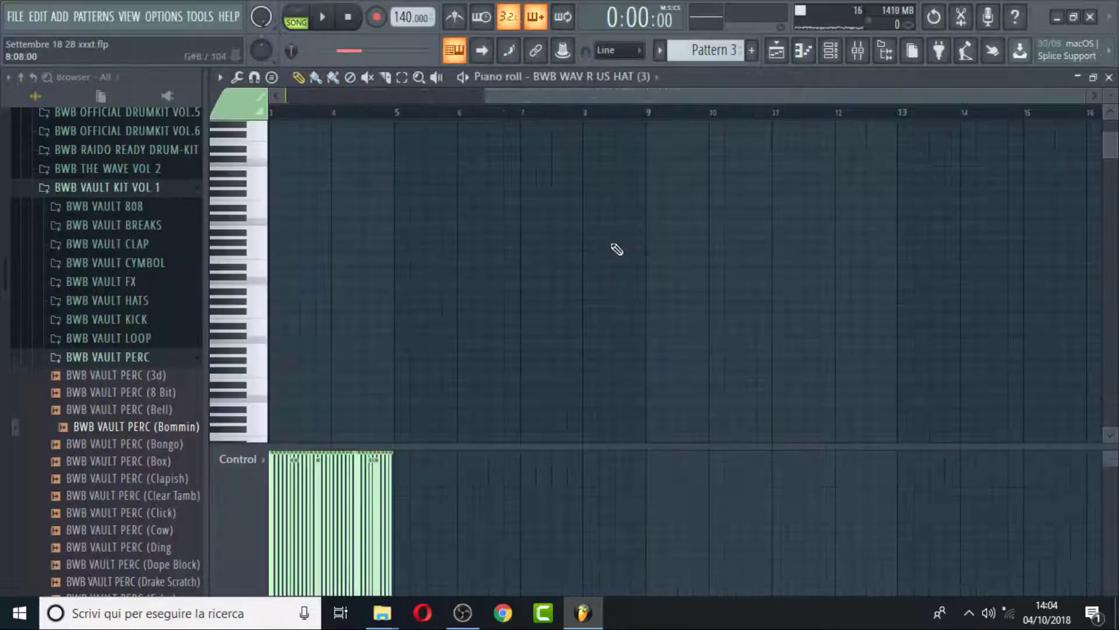
click(802, 56)
click(319, 24)
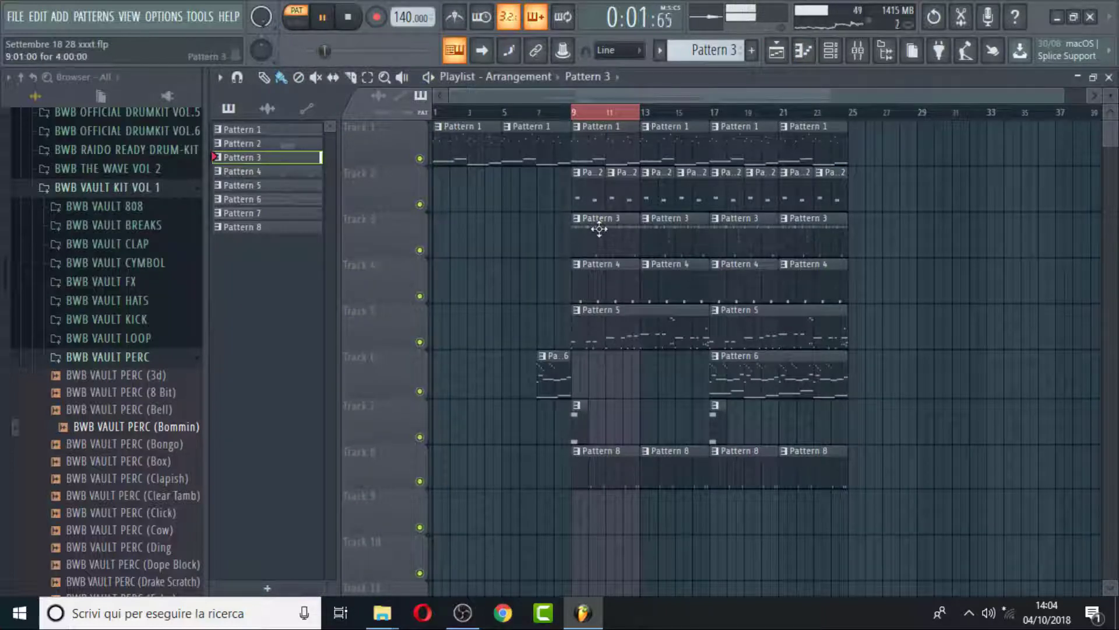
Listen from bar 9 to Track 2 soloed and to Track 7 soloed
click(574, 116)
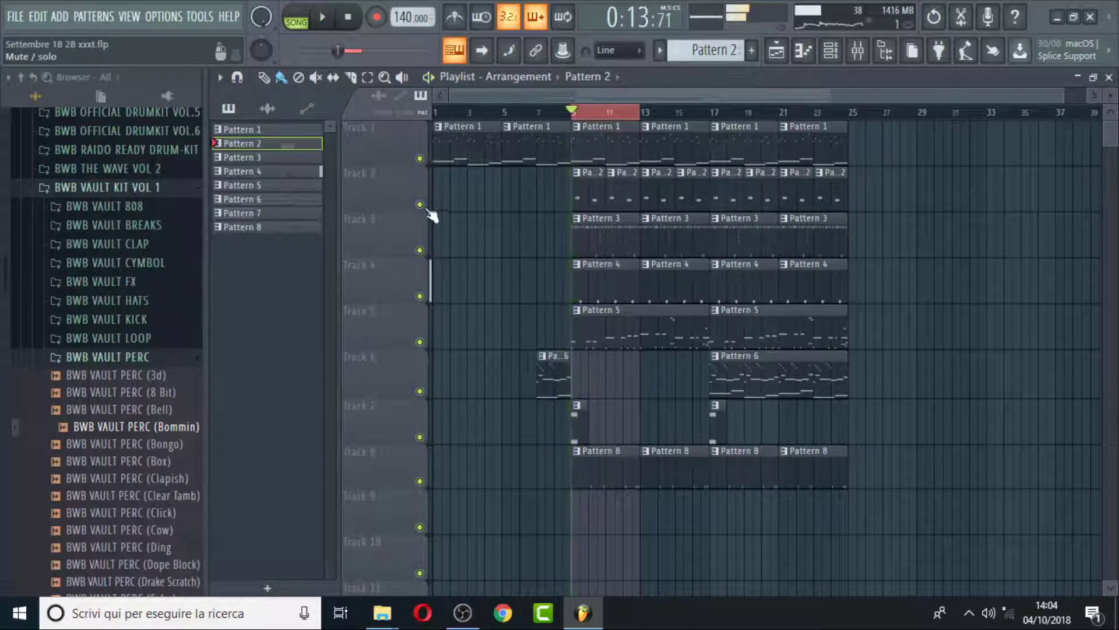
right_click(420, 205)
key(space)
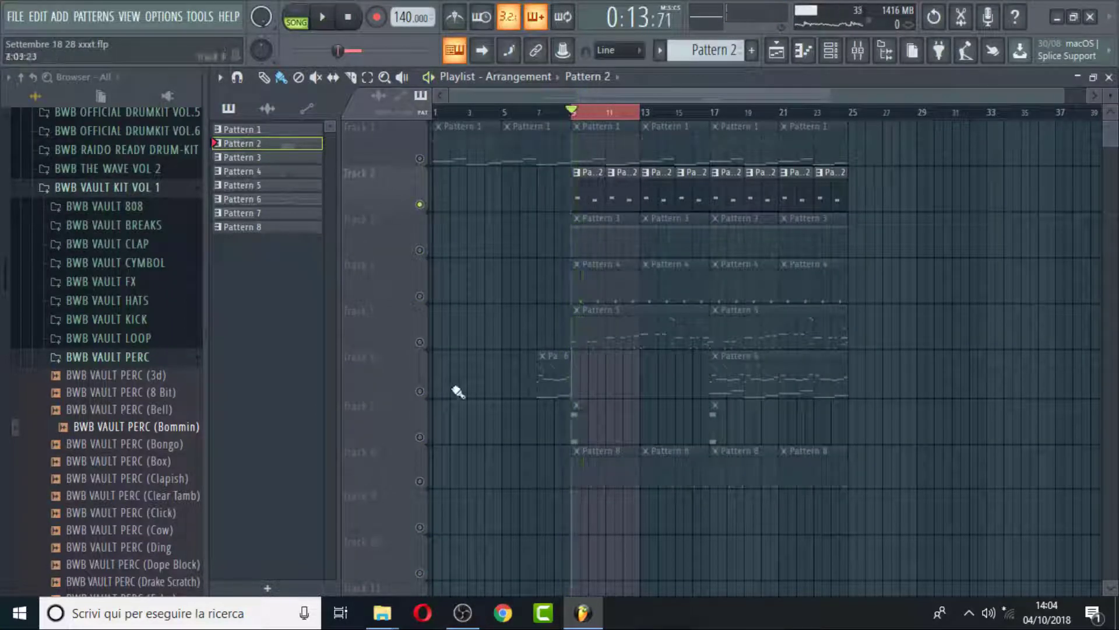
right_click(420, 443)
key(space)
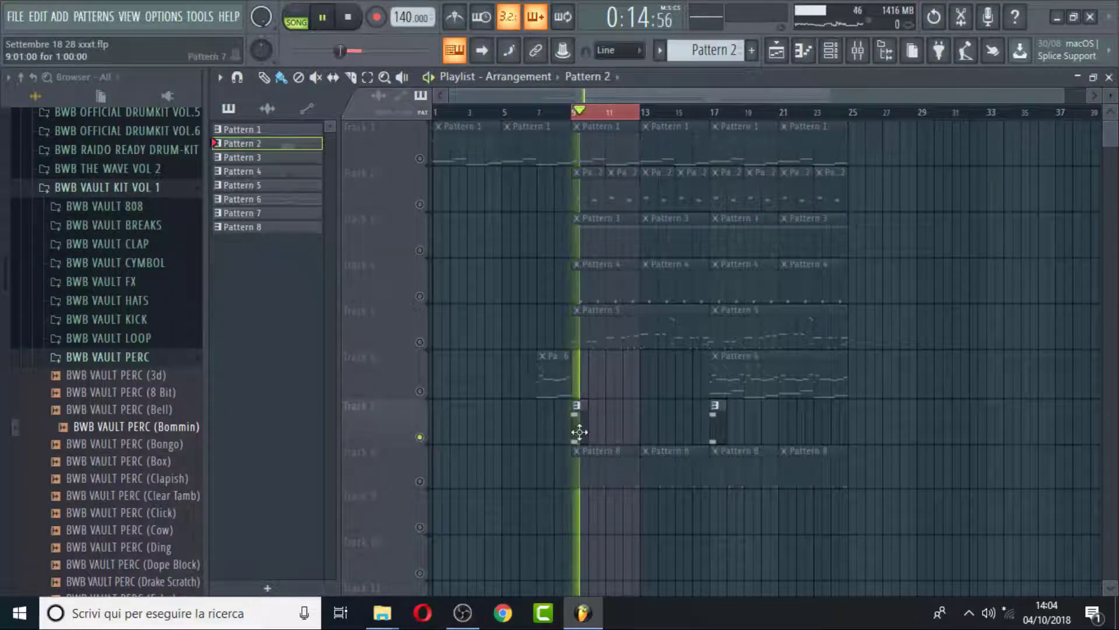
Examine Pattern 7's Chant (1) notes in the piano roll and play them back
double_click(577, 430)
click(831, 50)
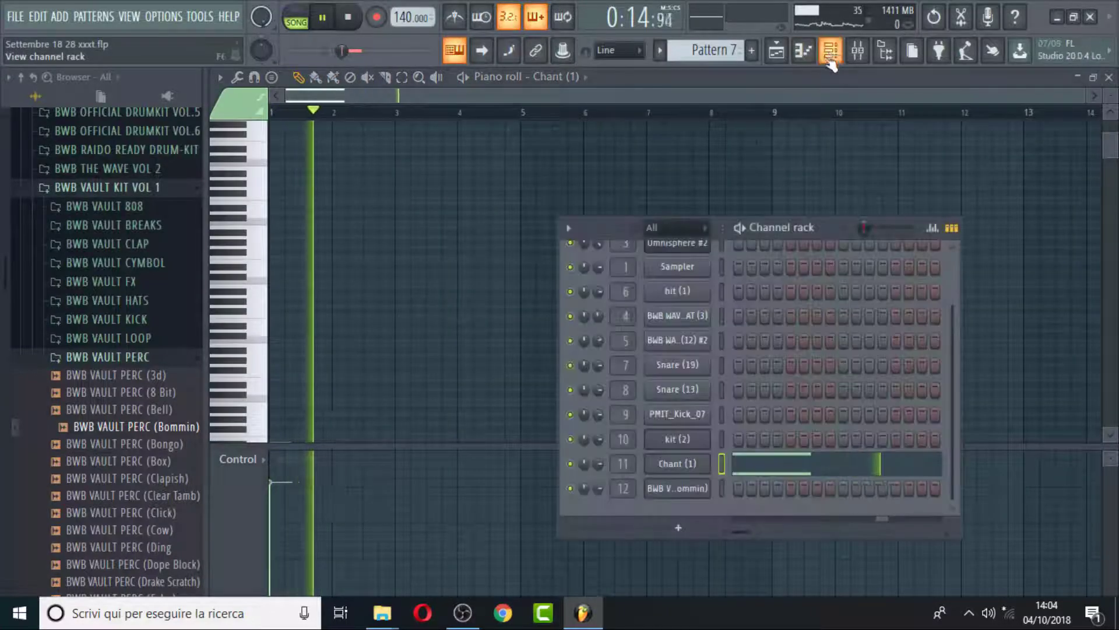
key(space)
click(748, 470)
click(744, 463)
scroll(419, 238, up, 2)
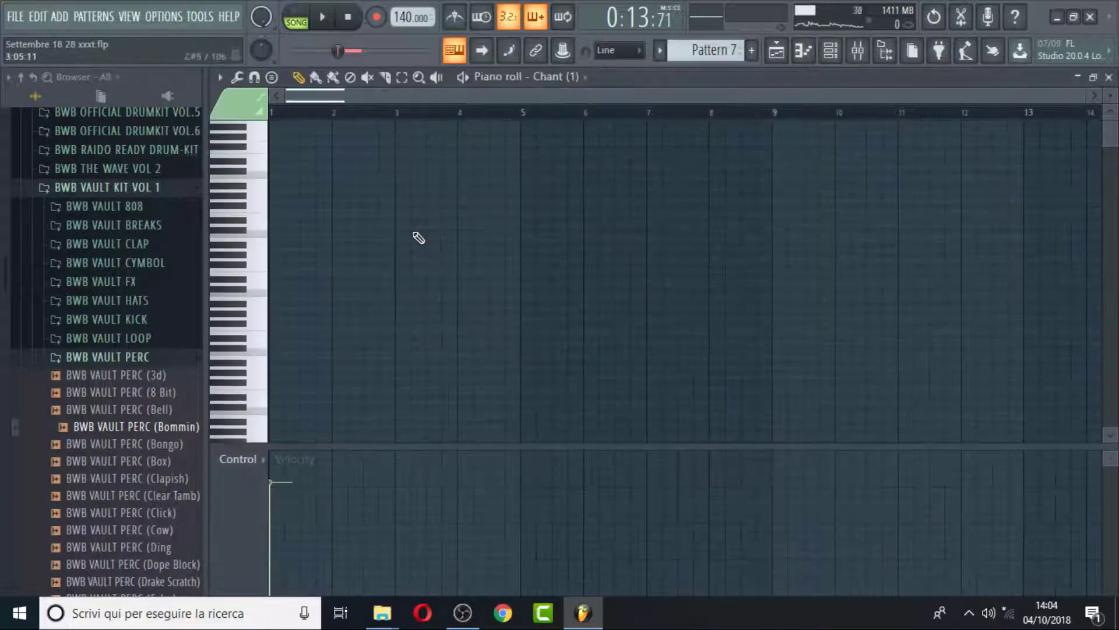
scroll(350, 275, down, 5)
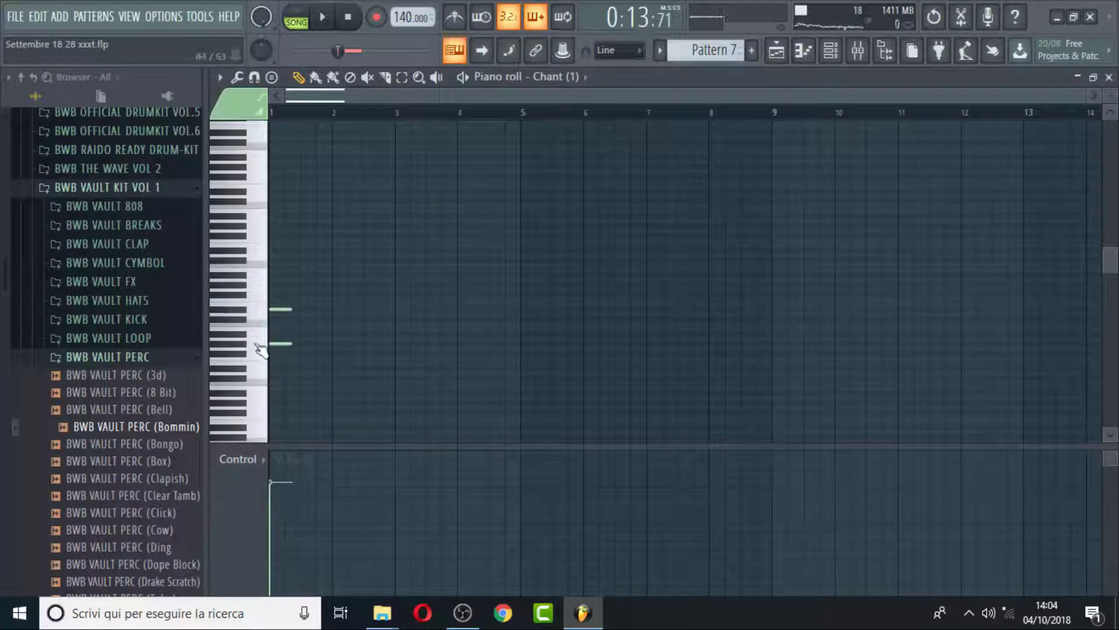
key(space)
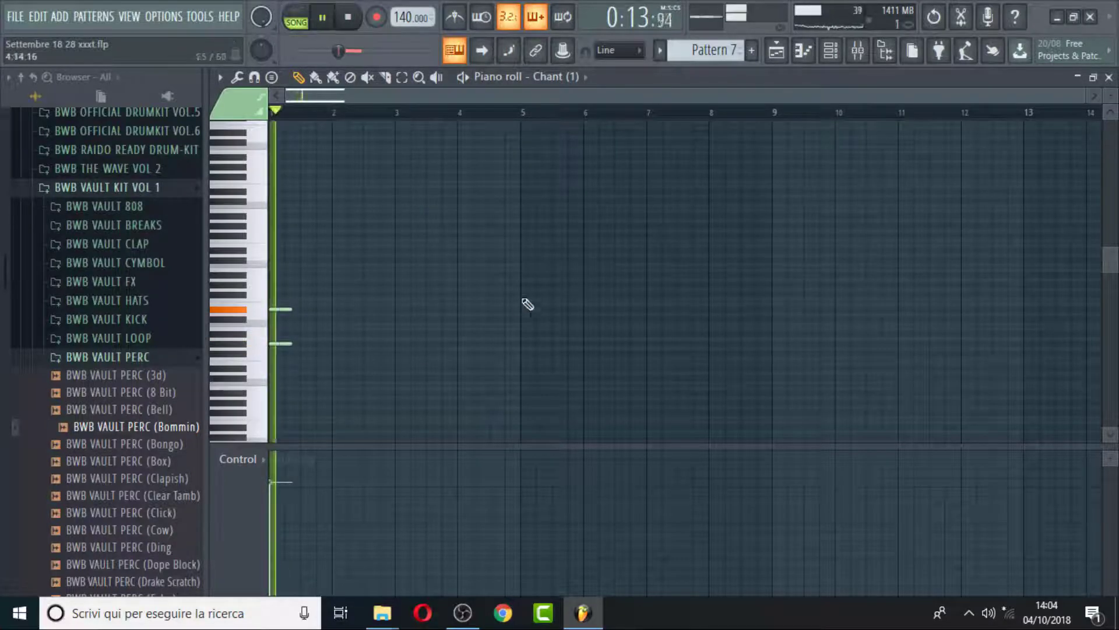
Unmute Track 1 alongside the soloed Track 7 in the playlist and play the two together
click(777, 50)
key(space)
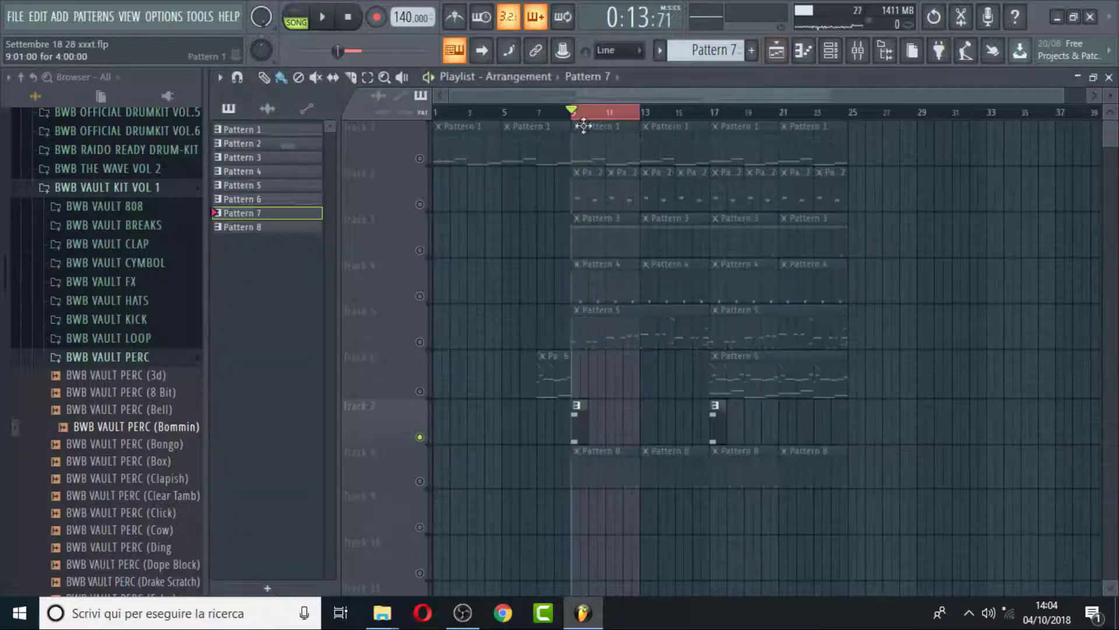
click(554, 115)
click(419, 159)
key(space)
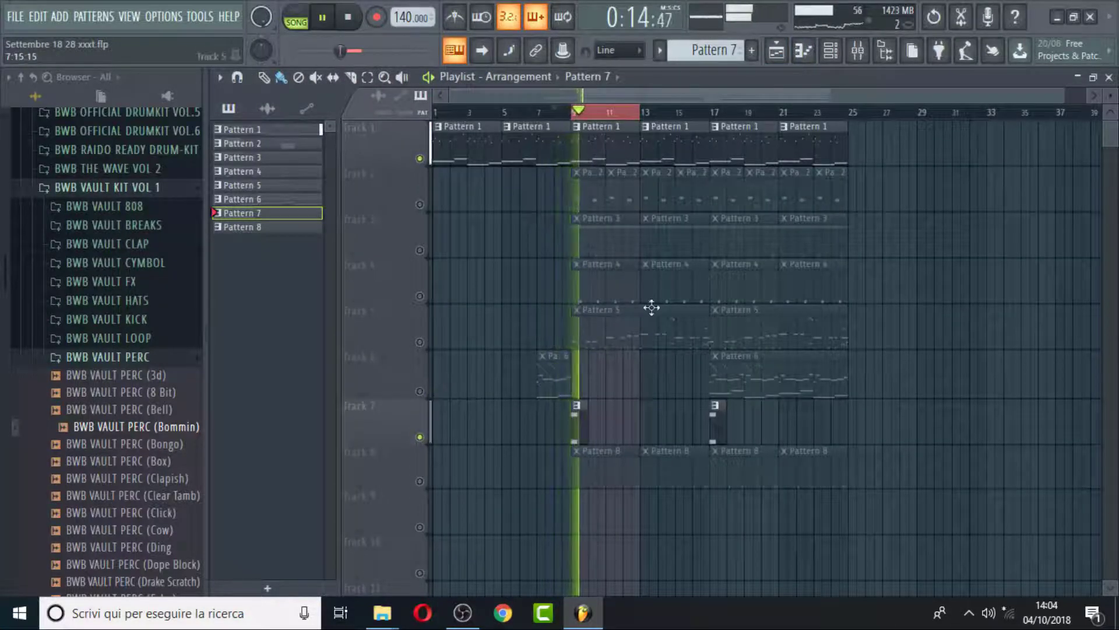
Set the playlist's time selection to bars 9 to 17 and play the Track 1 and Track 7 combination from bar 8
drag(718, 117, 573, 114)
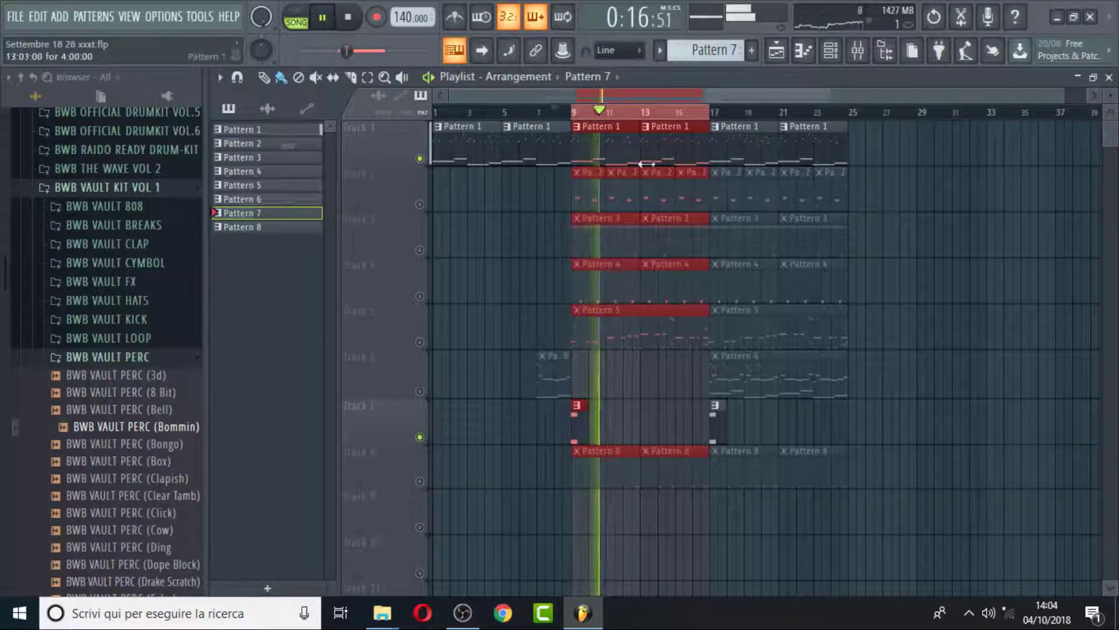
click(558, 113)
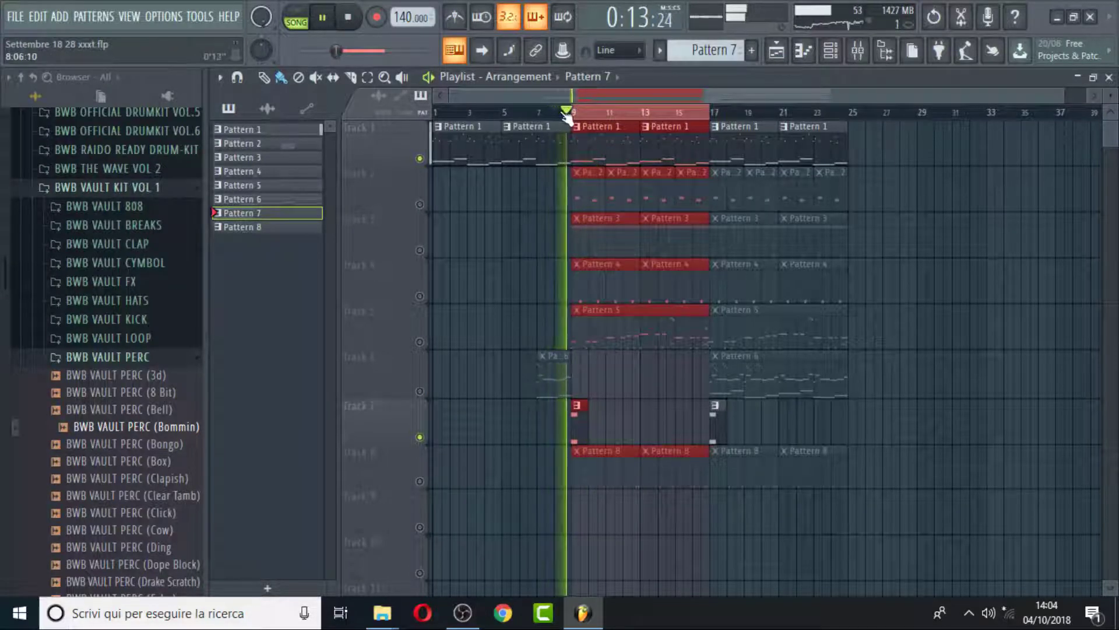
key(space)
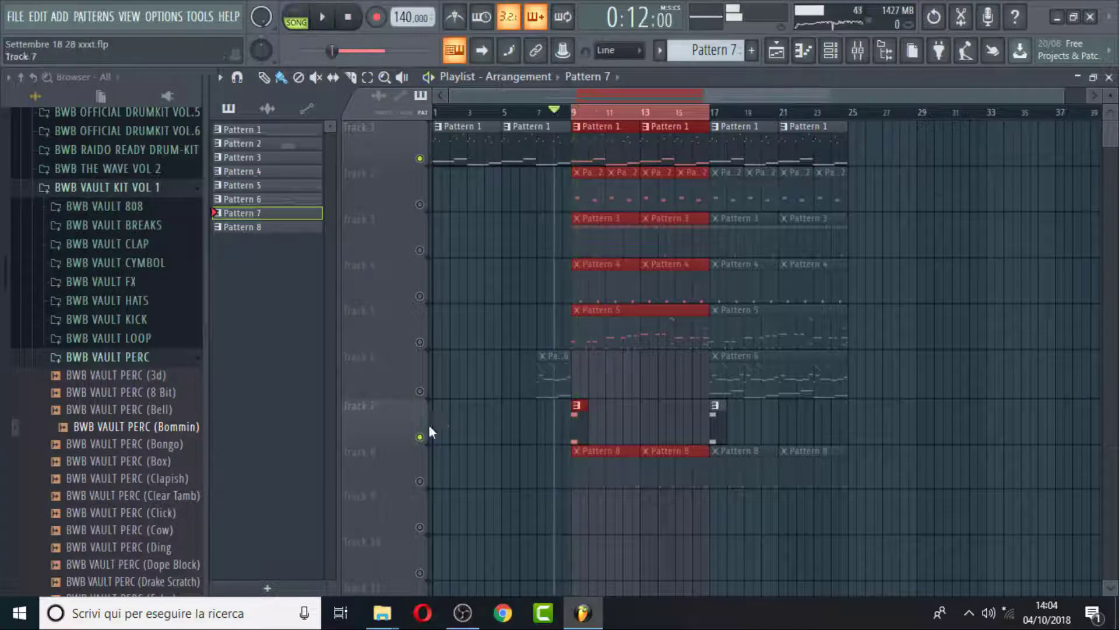
Clear the time selection, unmute all playlist tracks, and play the full arrangement from bar 5
click(510, 123)
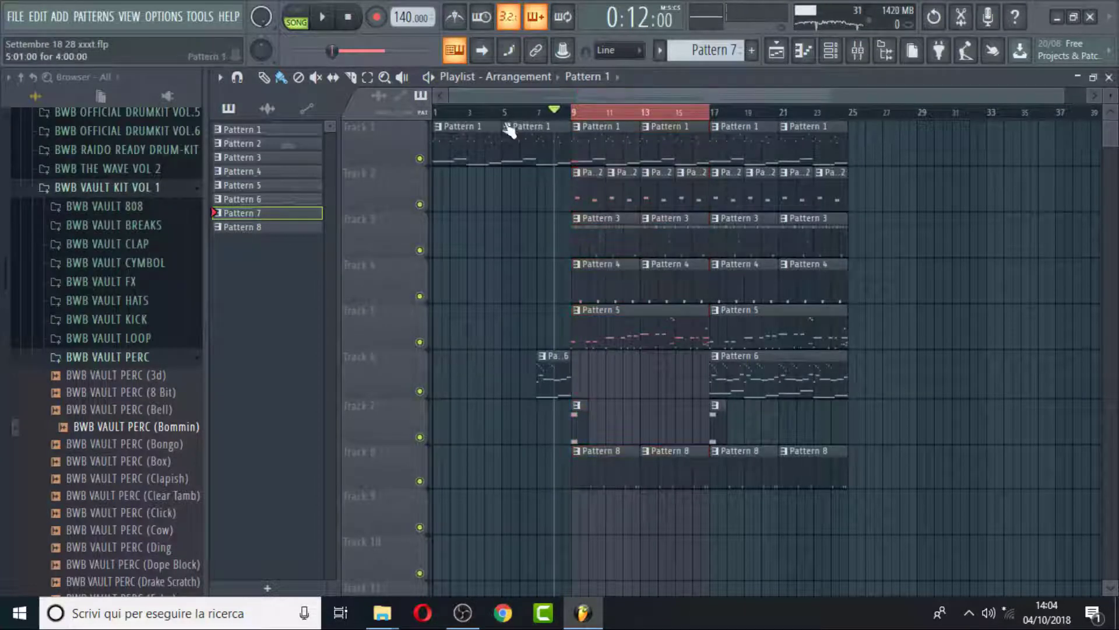
click(505, 113)
key(space)
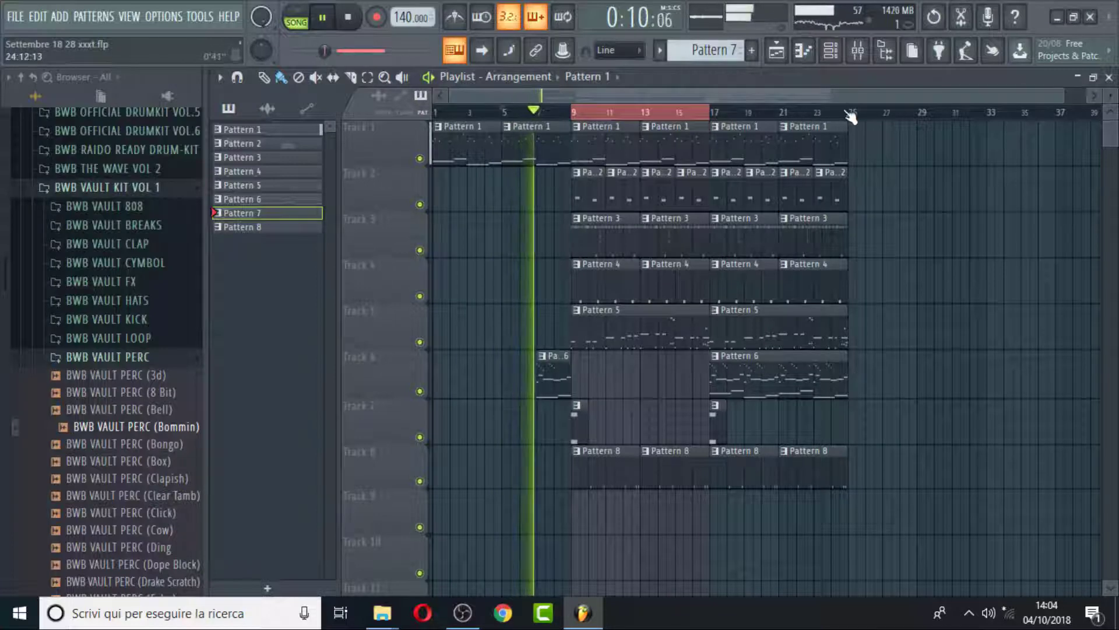
Set the playlist's time selection to bars 9 to 25 and play the full arrangement from bar 5, restarting at bar 1
ctrl+click(849, 114)
key(space)
click(503, 113)
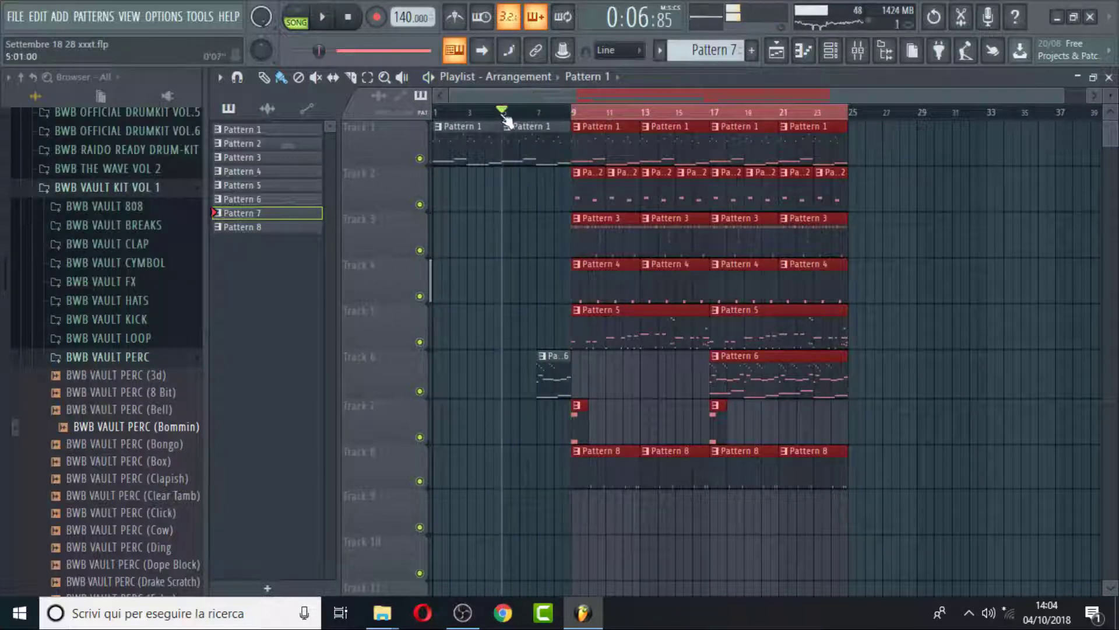
key(space)
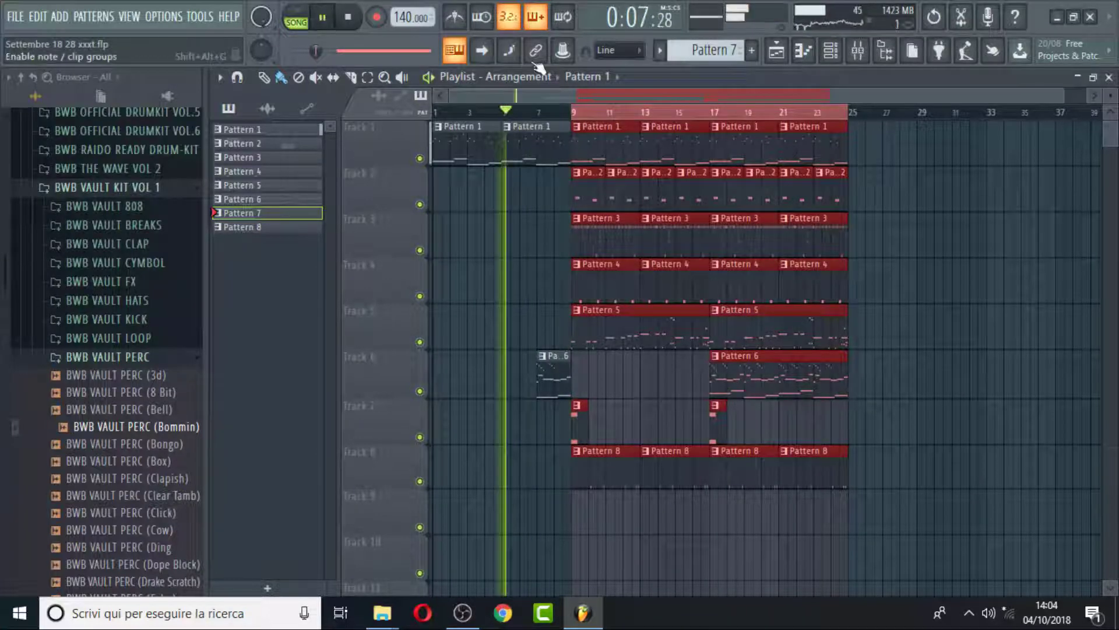
click(439, 113)
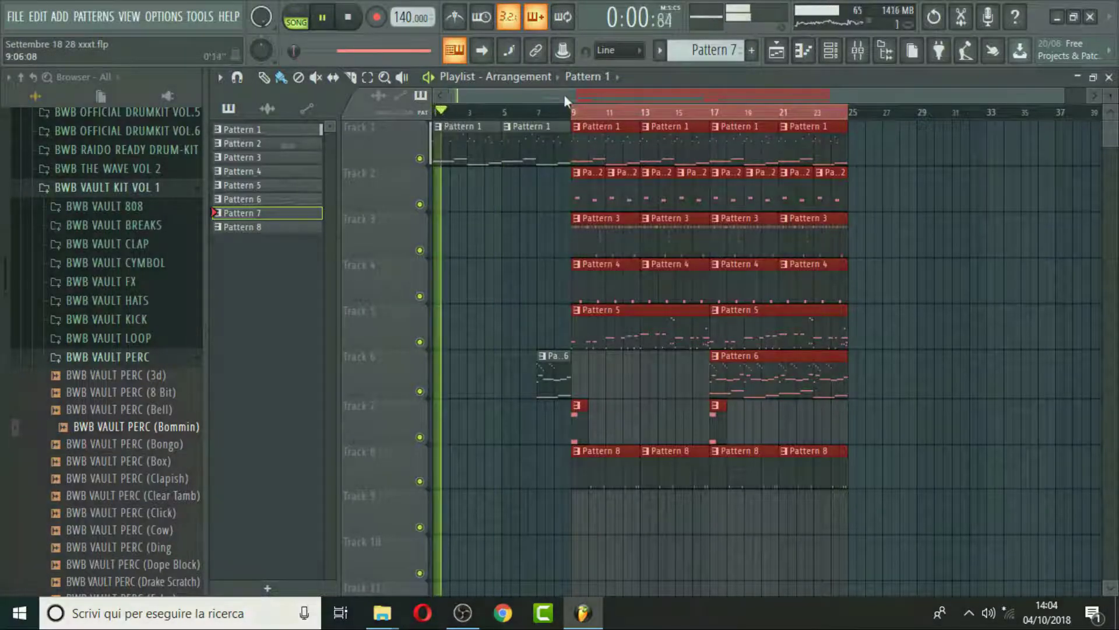